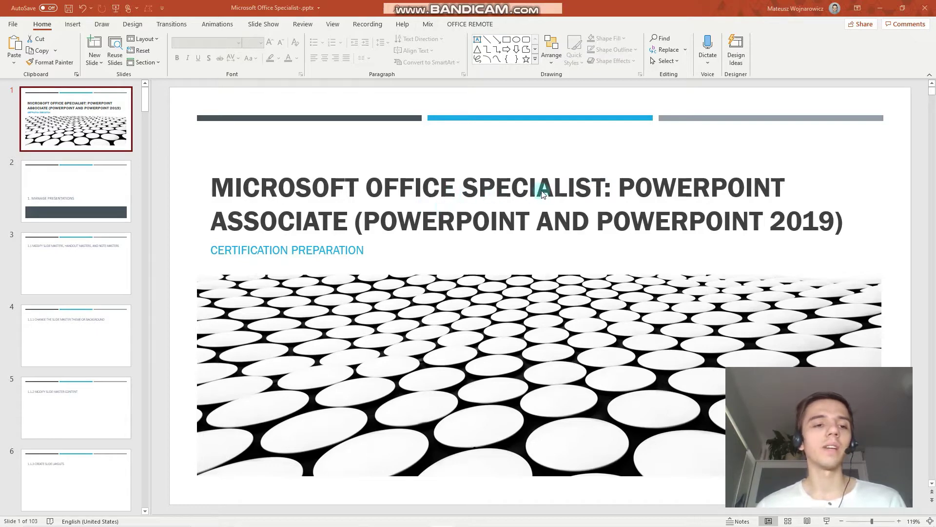
Go to slide 24, '1.4.5 Present slide shows by using Presenter View', in the thumbnail pane.
{"action": "scroll", "coordinate": [77, 324], "scroll_direction": "down", "scroll_amount": 13}
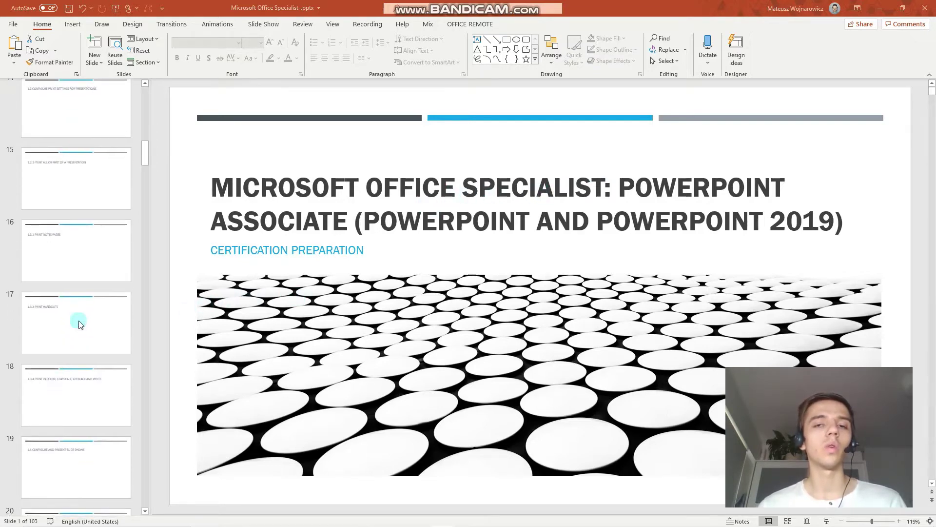
{"action": "scroll", "coordinate": [78, 319], "scroll_direction": "down", "scroll_amount": 5}
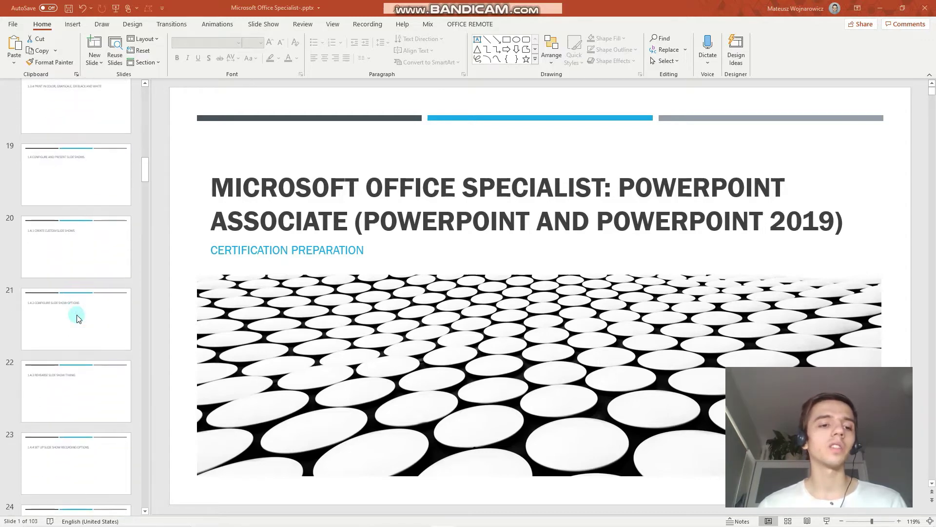
{"action": "scroll", "coordinate": [77, 317], "scroll_direction": "down", "scroll_amount": 2}
{"action": "left_click", "coordinate": [101, 378]}
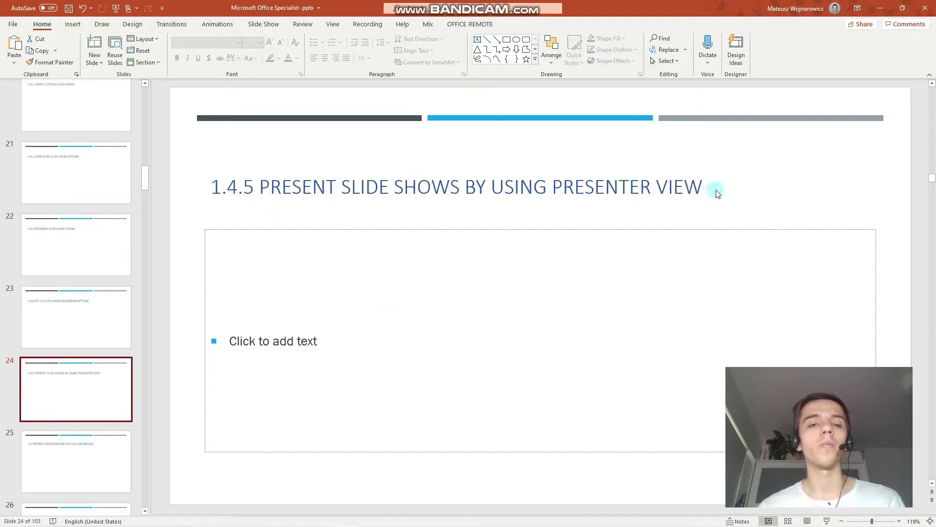
Start the slide show From Current Slide on slide 24.
{"action": "left_click", "coordinate": [276, 27]}
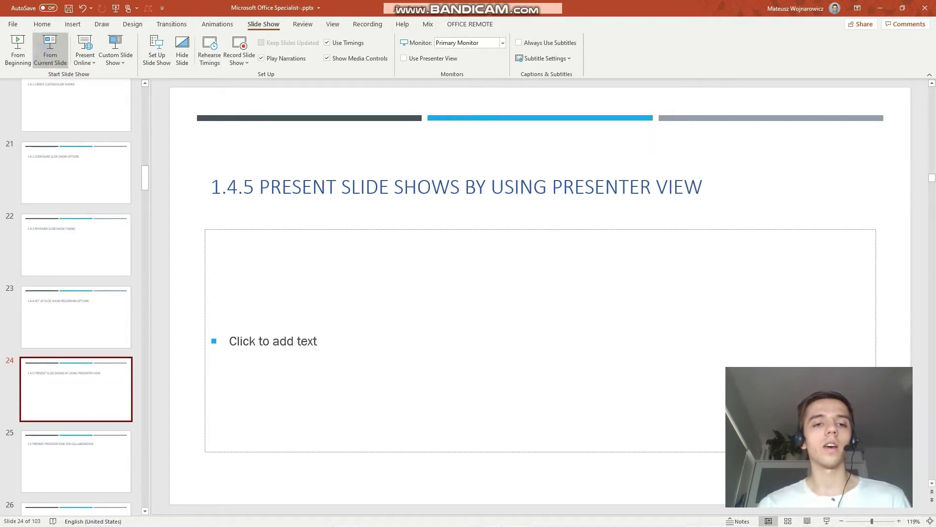
{"action": "left_click", "coordinate": [42, 51]}
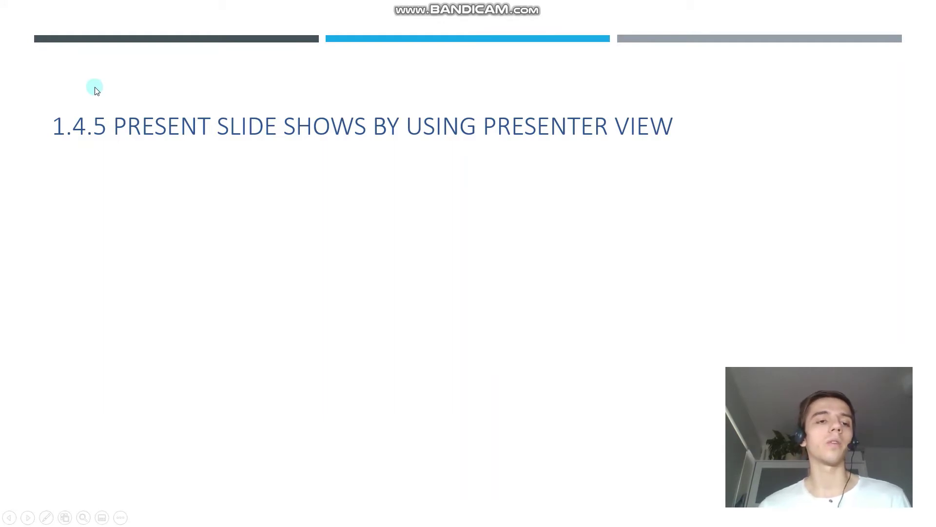
Exit the full-screen slide show running from slide 24.
{"action": "key", "text": "Escape"}
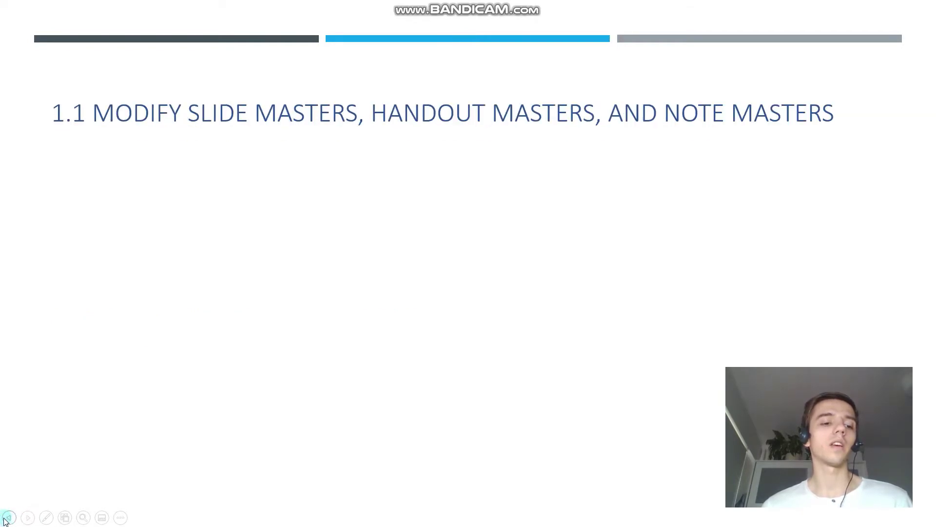
{"action": "left_click", "coordinate": [9, 518]}
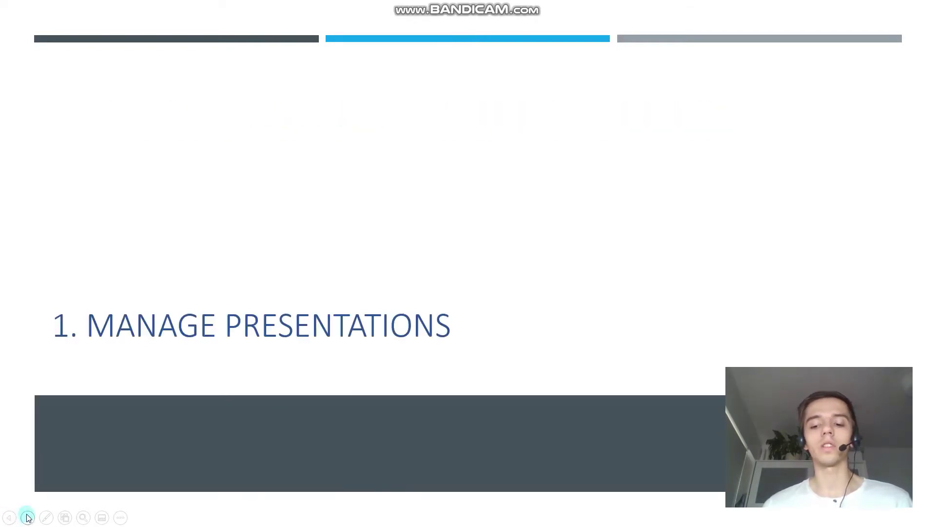
Step back one slide, forward eleven slides, then scroll back to the 1.1.2 slide.
{"action": "left_click", "coordinate": [27, 517]}
{"action": "left_click", "coordinate": [28, 518]}
{"action": "left_click", "coordinate": [27, 518]}
{"action": "left_click", "coordinate": [27, 518]}
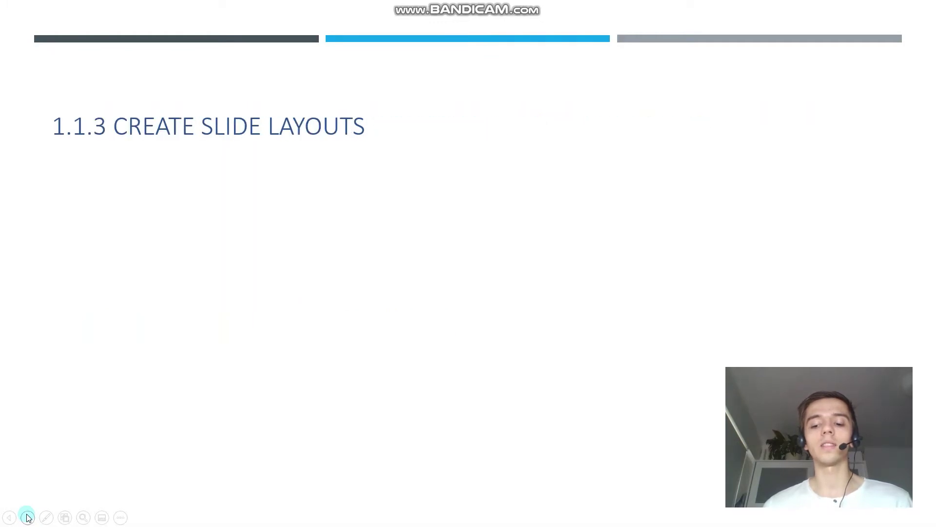
{"action": "left_click", "coordinate": [27, 518]}
{"action": "left_click", "coordinate": [28, 517]}
{"action": "left_click", "coordinate": [27, 517]}
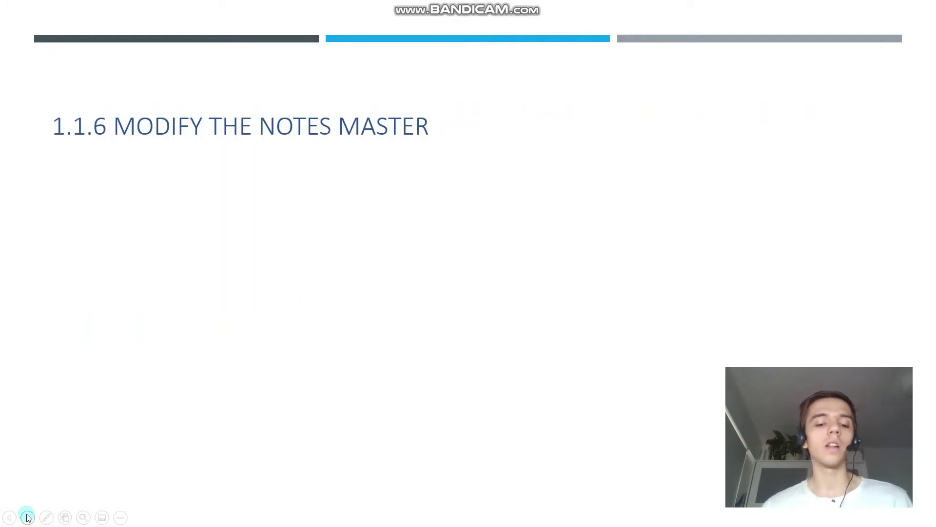
{"action": "left_click", "coordinate": [27, 518]}
{"action": "left_click", "coordinate": [27, 518]}
{"action": "left_click", "coordinate": [28, 518]}
{"action": "left_click", "coordinate": [27, 518]}
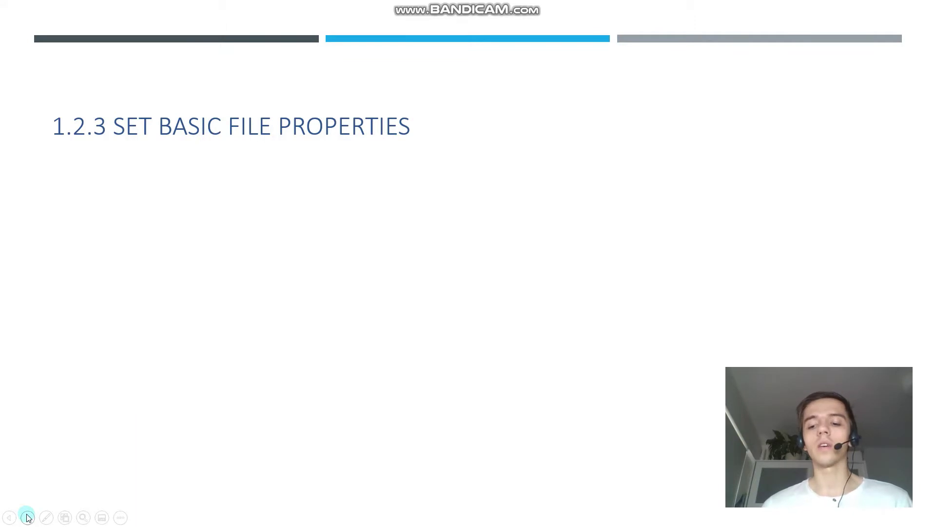
{"action": "left_click", "coordinate": [27, 517]}
{"action": "left_click", "coordinate": [27, 518]}
{"action": "left_click", "coordinate": [27, 518]}
{"action": "left_click", "coordinate": [27, 518]}
{"action": "left_click", "coordinate": [27, 518]}
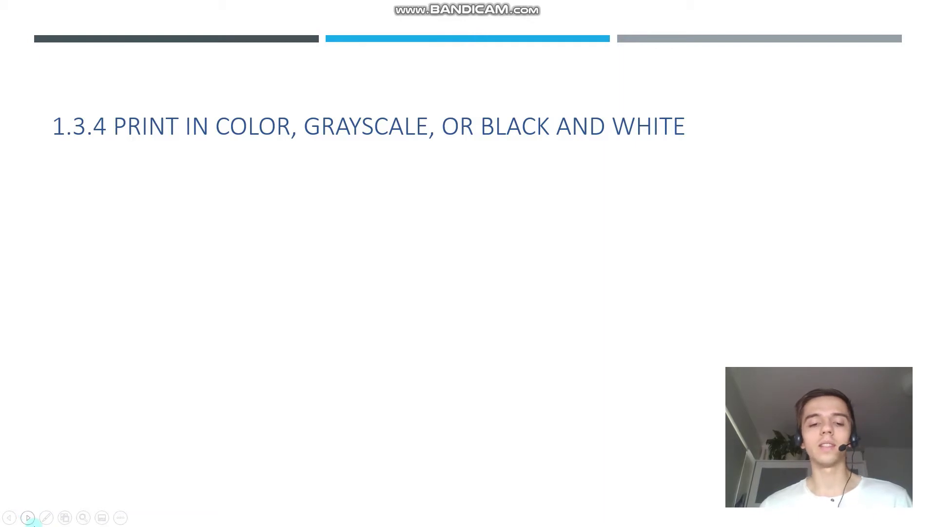
{"action": "scroll", "coordinate": [34, 525], "scroll_direction": "up", "scroll_amount": 6}
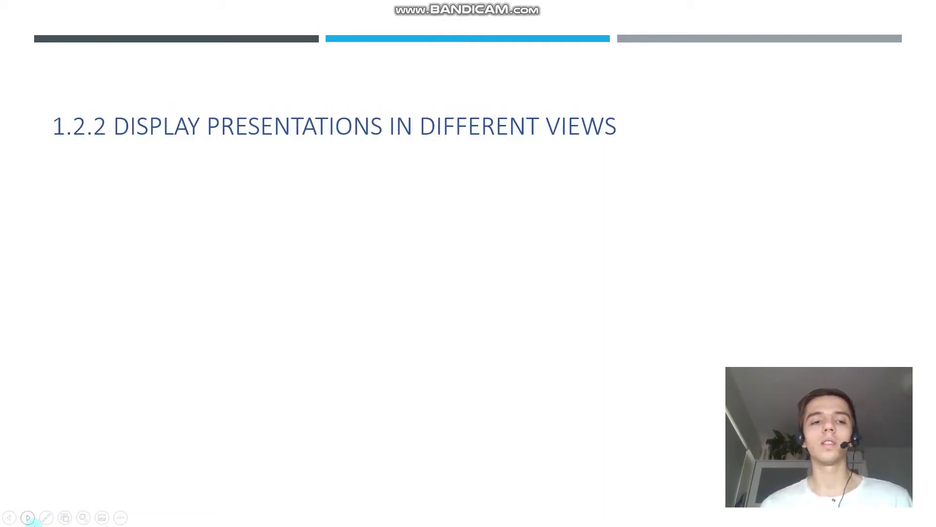
{"action": "scroll", "coordinate": [35, 525], "scroll_direction": "up", "scroll_amount": 6}
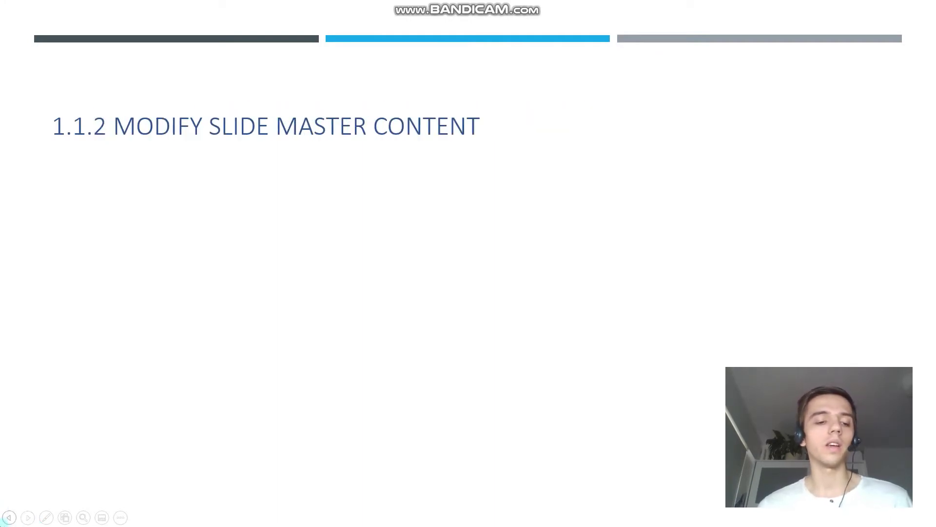
Try the laser pointer, then switch to the pen and draw a red arrow toward the title.
{"action": "left_click", "coordinate": [46, 518]}
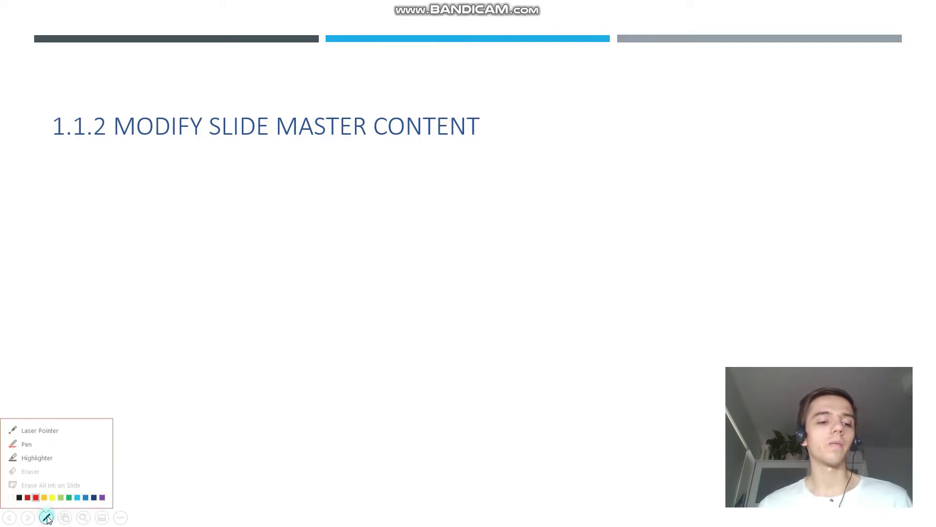
{"action": "left_click", "coordinate": [40, 425]}
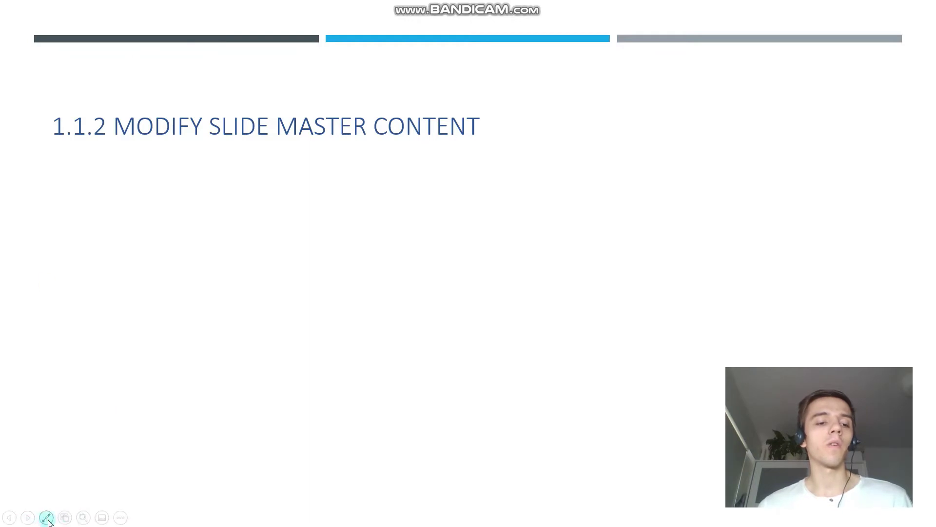
{"action": "left_click", "coordinate": [46, 517]}
{"action": "left_click", "coordinate": [52, 439]}
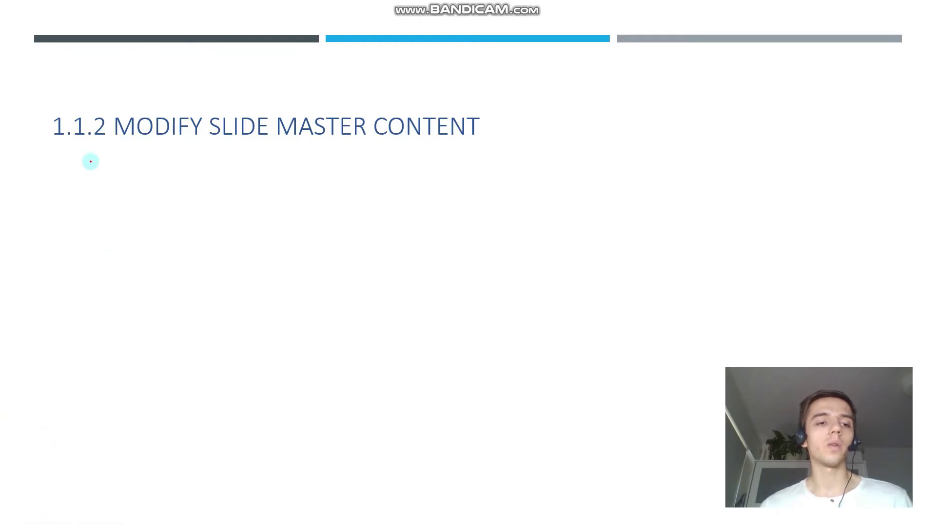
{"action": "mouse_move", "coordinate": [87, 274]}
{"action": "left_mouse_down"}
{"action": "mouse_move", "coordinate": [116, 147]}
{"action": "mouse_move", "coordinate": [137, 201]}
{"action": "left_mouse_up"}
Draw a cyan arrow at the title, erase its shaft, then clear all ink from the slide.
{"action": "left_click", "coordinate": [46, 516]}
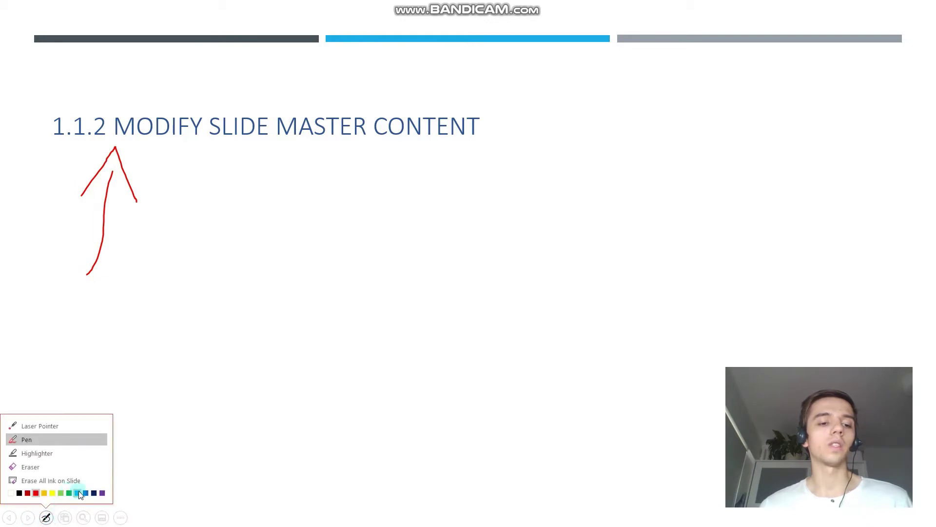
{"action": "left_click", "coordinate": [78, 492]}
{"action": "mouse_move", "coordinate": [206, 303]}
{"action": "left_mouse_down"}
{"action": "mouse_move", "coordinate": [173, 145]}
{"action": "mouse_move", "coordinate": [212, 190]}
{"action": "left_mouse_up"}
{"action": "left_click", "coordinate": [46, 517]}
{"action": "left_click", "coordinate": [48, 469]}
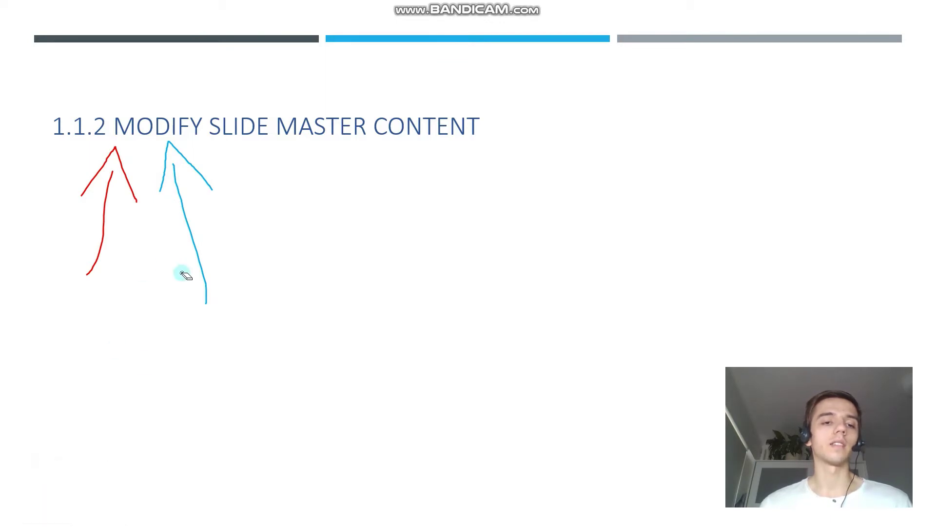
{"action": "left_click_drag", "start_coordinate": [182, 273], "coordinate": [213, 263]}
{"action": "left_click", "coordinate": [47, 517]}
{"action": "left_click", "coordinate": [49, 482]}
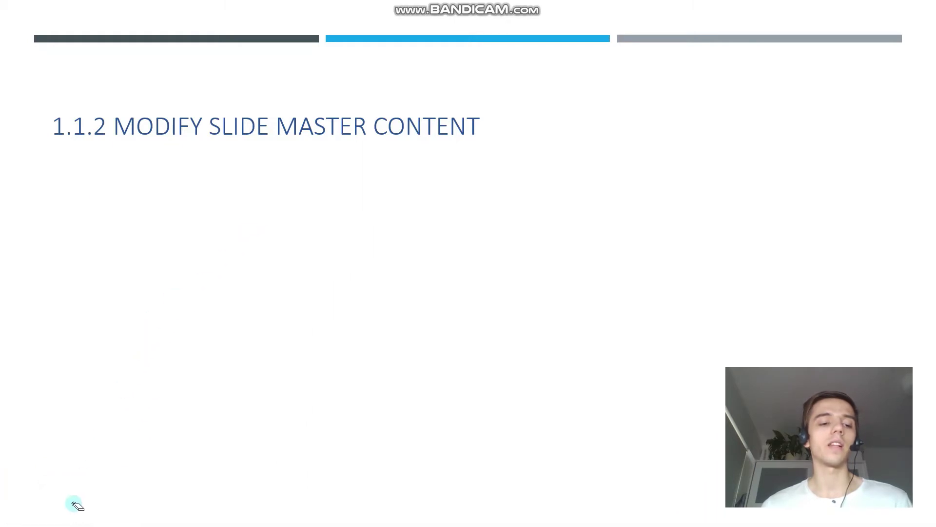
Highlight most of the slide title in yellow with the highlighter.
{"action": "mouse_move", "coordinate": [47, 521]}
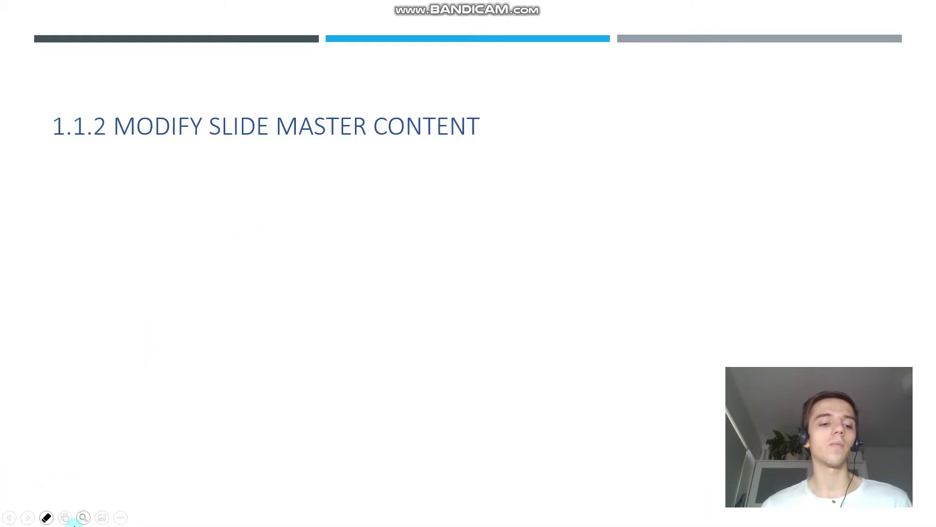
{"action": "left_click", "coordinate": [46, 517]}
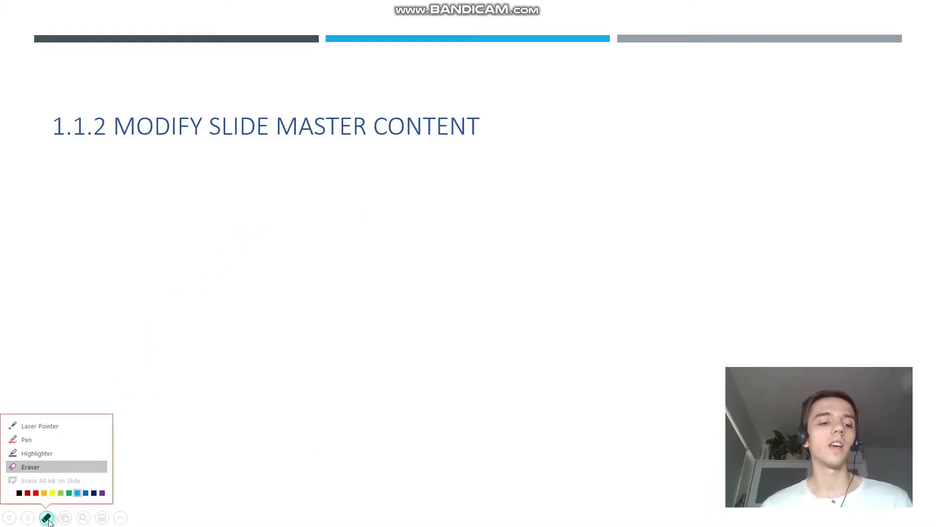
{"action": "left_click", "coordinate": [45, 449]}
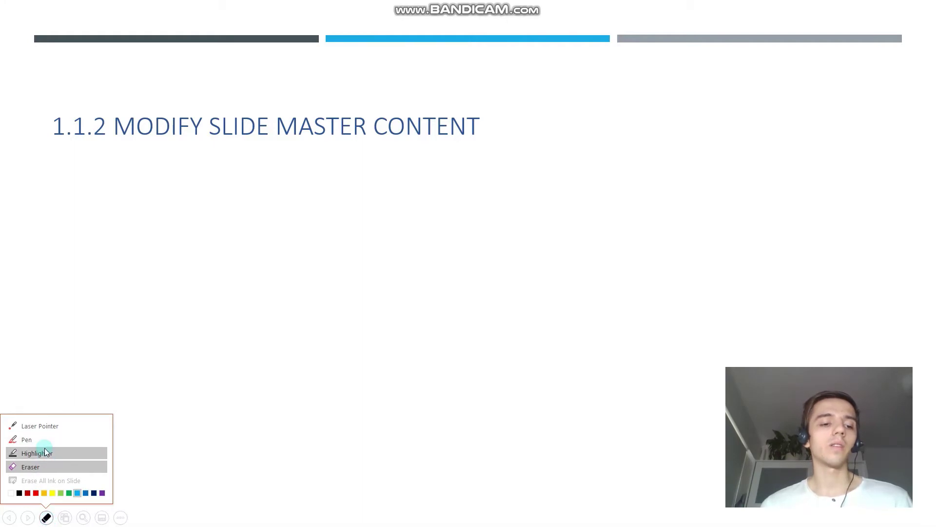
{"action": "left_click", "coordinate": [48, 454]}
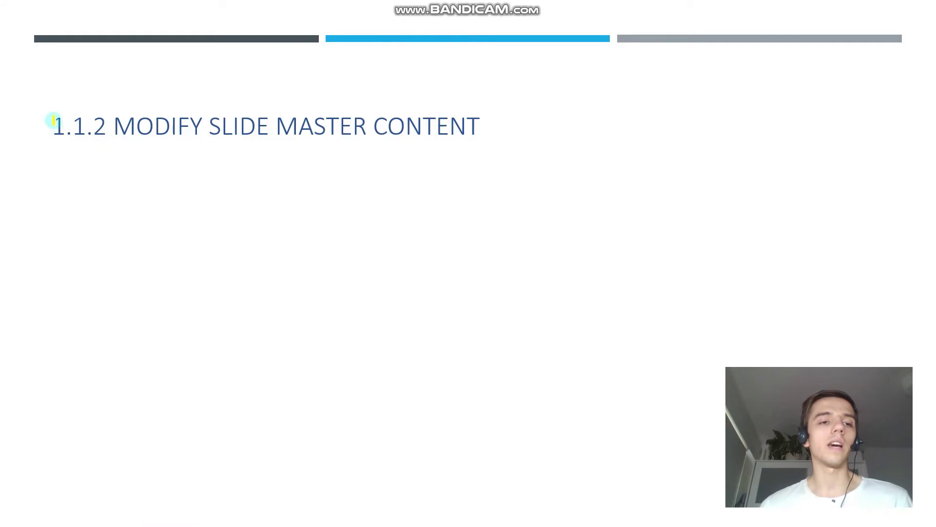
{"action": "left_click_drag", "start_coordinate": [52, 121], "coordinate": [376, 124]}
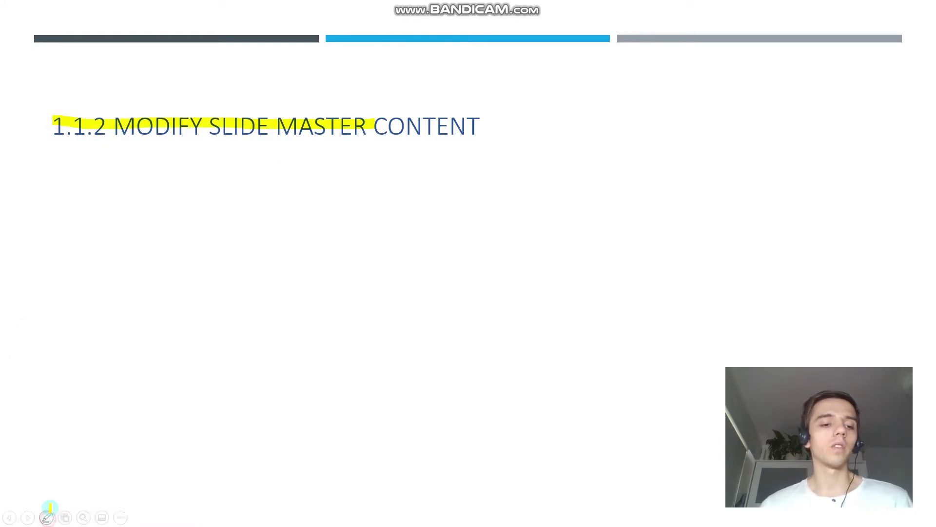
Draw a blue pen arrow below the title and end the show.
{"action": "left_click", "coordinate": [46, 518]}
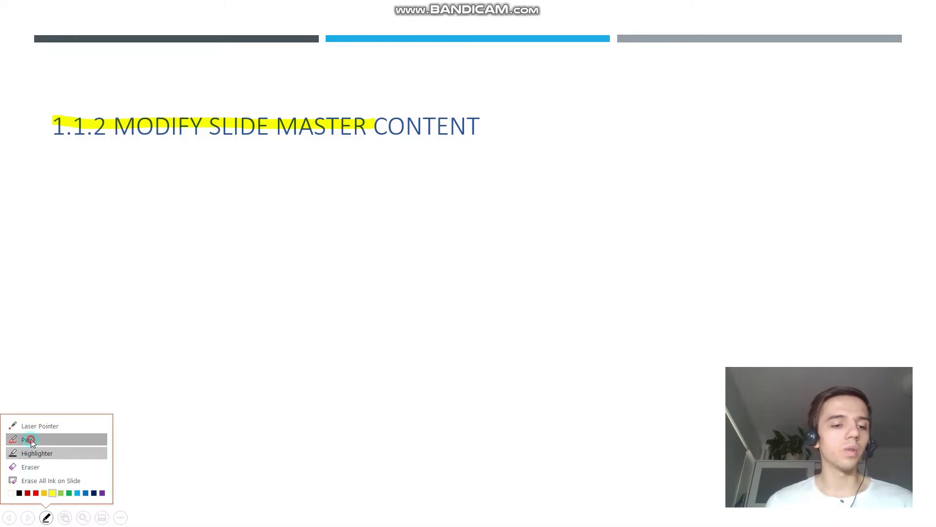
{"action": "left_click", "coordinate": [30, 439]}
{"action": "mouse_move", "coordinate": [96, 233]}
{"action": "left_mouse_down"}
{"action": "mouse_move", "coordinate": [126, 177]}
{"action": "mouse_move", "coordinate": [163, 163]}
{"action": "mouse_move", "coordinate": [147, 212]}
{"action": "left_mouse_up"}
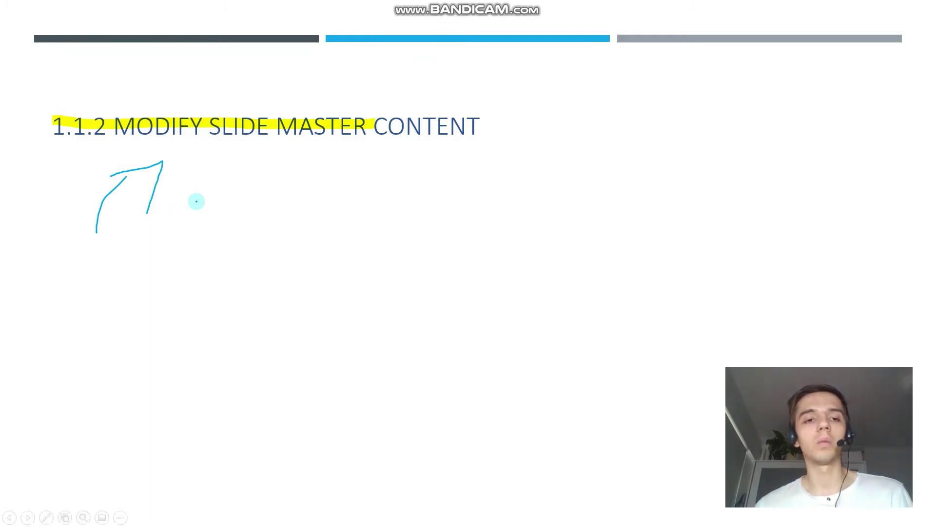
{"action": "key", "text": "Escape"}
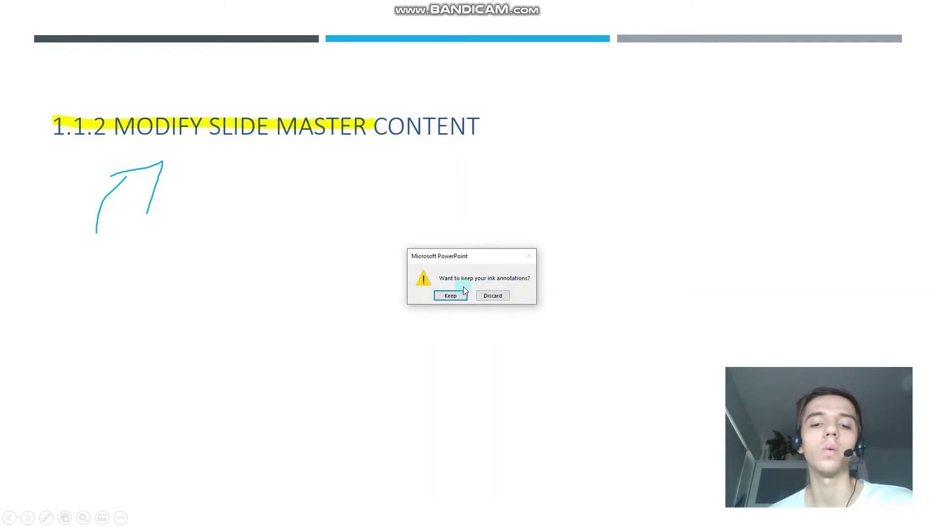
Keep the ink annotations and select the blue ink arrow on the slide.
{"action": "left_click", "coordinate": [447, 295]}
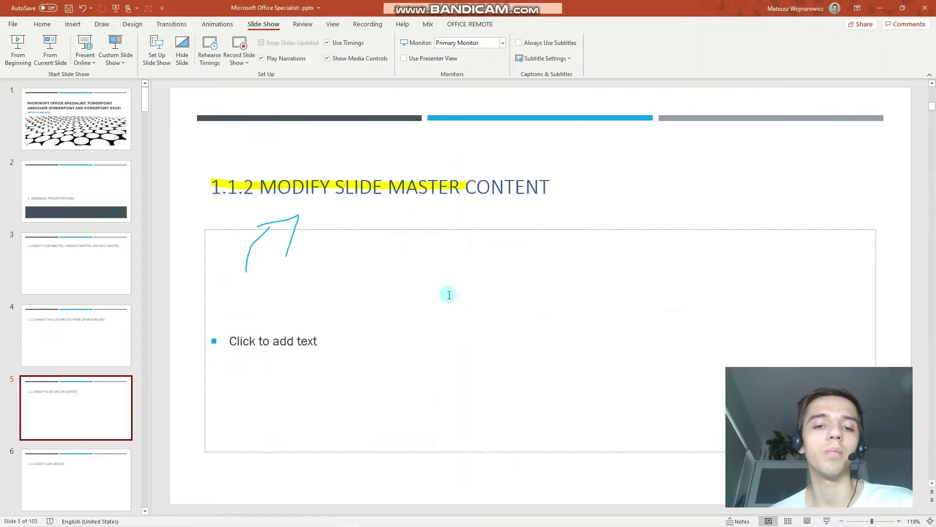
{"action": "left_click", "coordinate": [303, 185]}
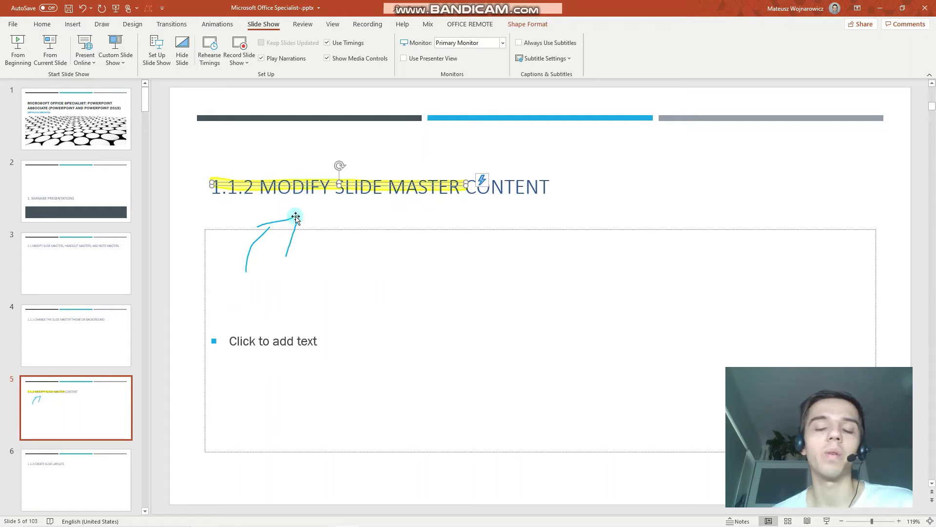
{"action": "left_click", "coordinate": [296, 218]}
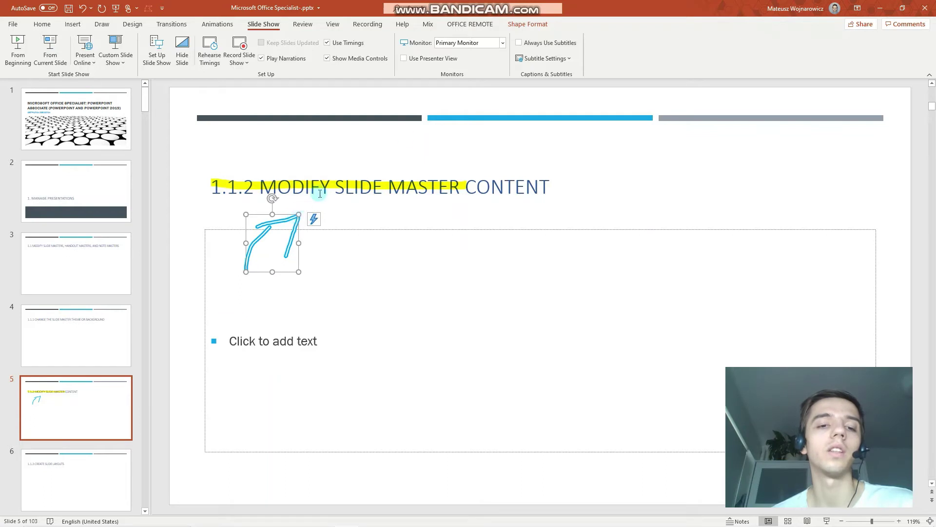
Look at the ink's outline colours without changing them, then add the yellow highlight to the selection.
{"action": "left_click", "coordinate": [524, 26]}
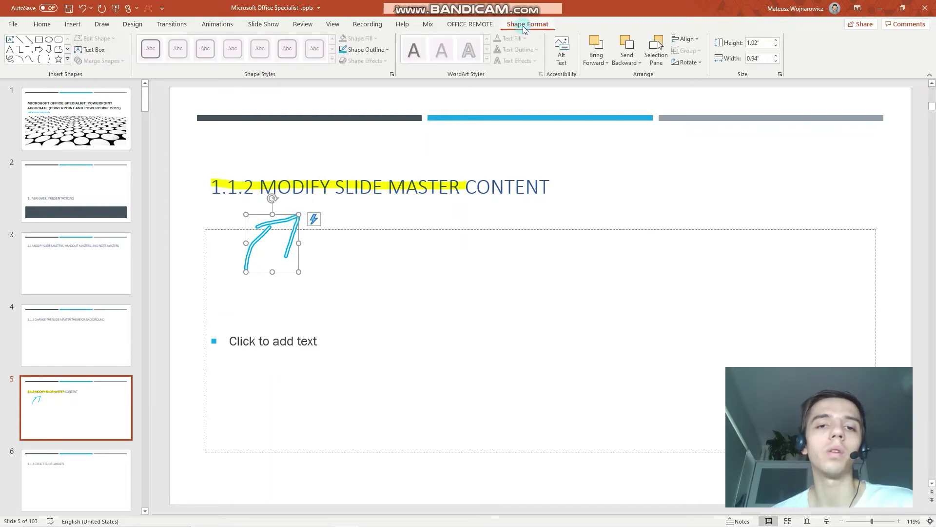
{"action": "left_click", "coordinate": [388, 50]}
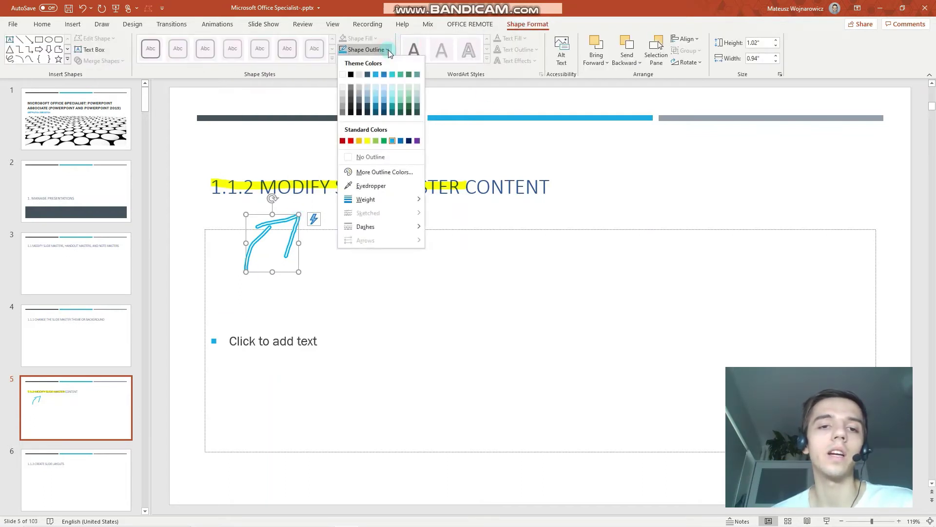
{"action": "left_click", "coordinate": [283, 187]}
{"action": "left_click", "coordinate": [318, 184], "text": "shift"}
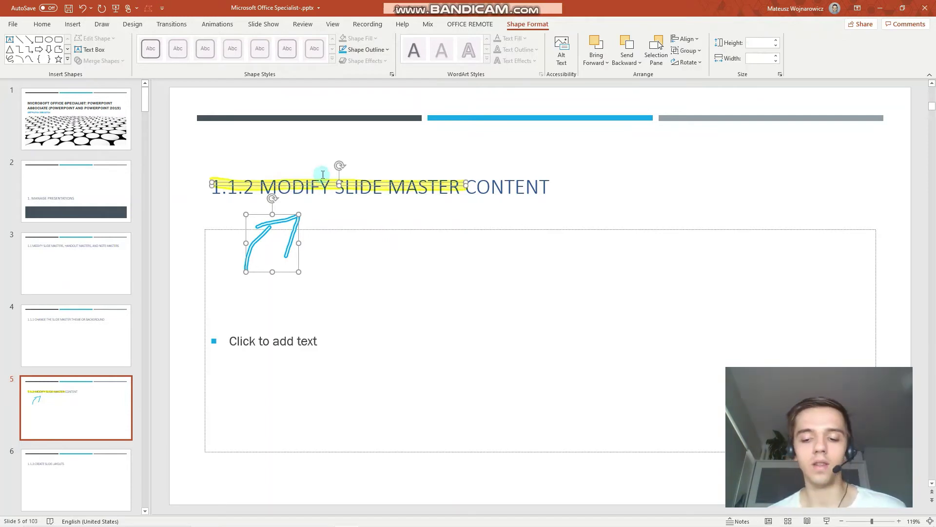
Delete the highlight and arrow ink, then jump to slide 91 from the slide grid.
{"action": "key", "text": "Delete"}
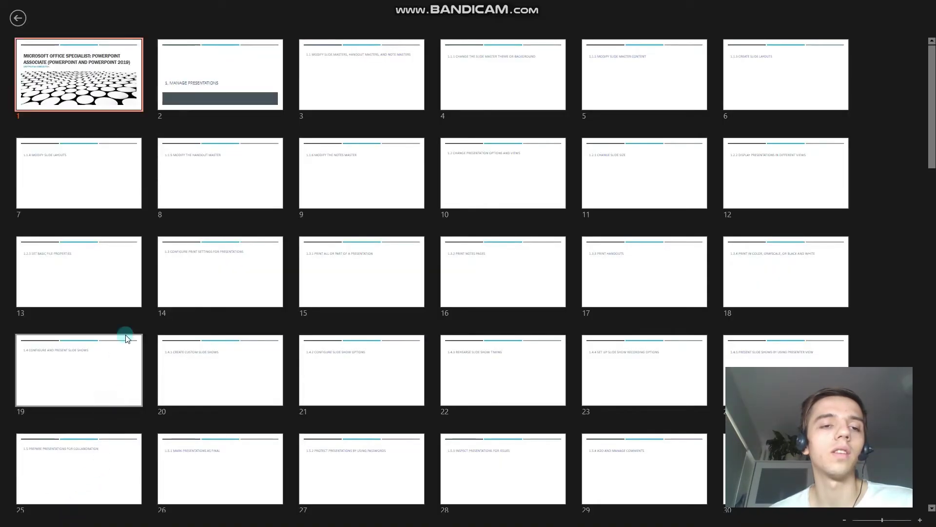
{"action": "scroll", "coordinate": [217, 225], "scroll_direction": "down", "scroll_amount": 10}
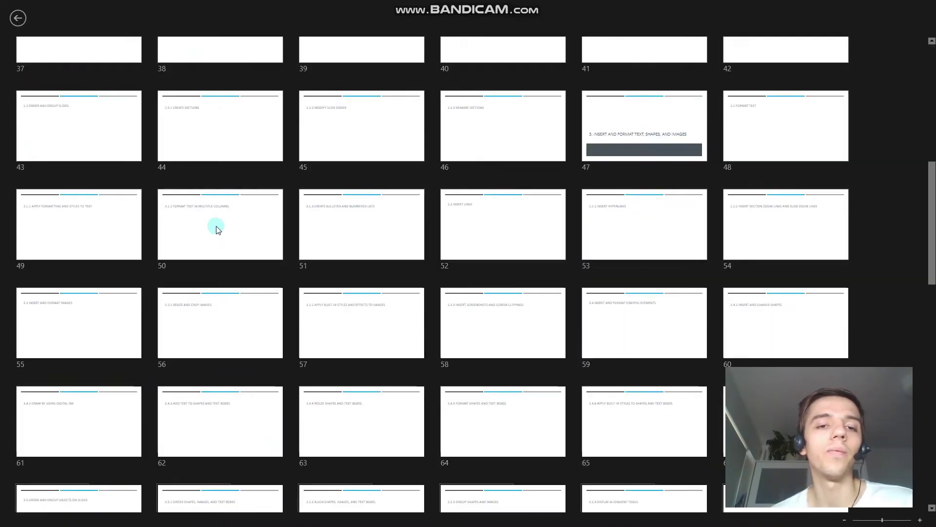
{"action": "scroll", "coordinate": [216, 234], "scroll_direction": "down", "scroll_amount": 3}
{"action": "scroll", "coordinate": [217, 234], "scroll_direction": "up", "scroll_amount": 15}
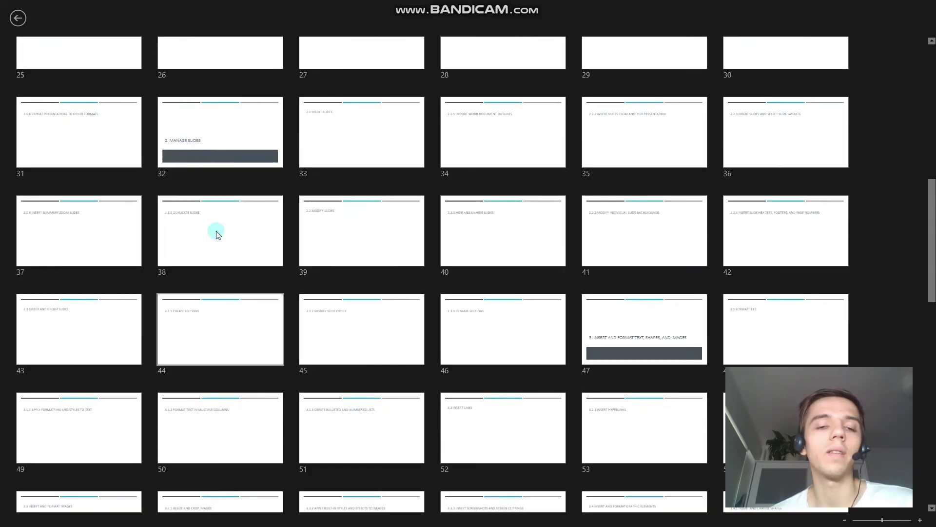
{"action": "scroll", "coordinate": [217, 232], "scroll_direction": "down", "scroll_amount": 15}
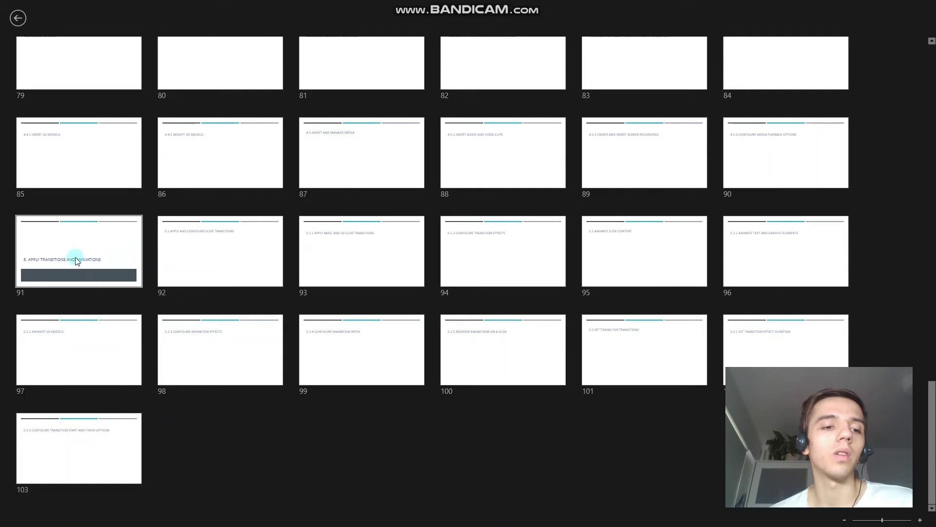
{"action": "left_click", "coordinate": [96, 266]}
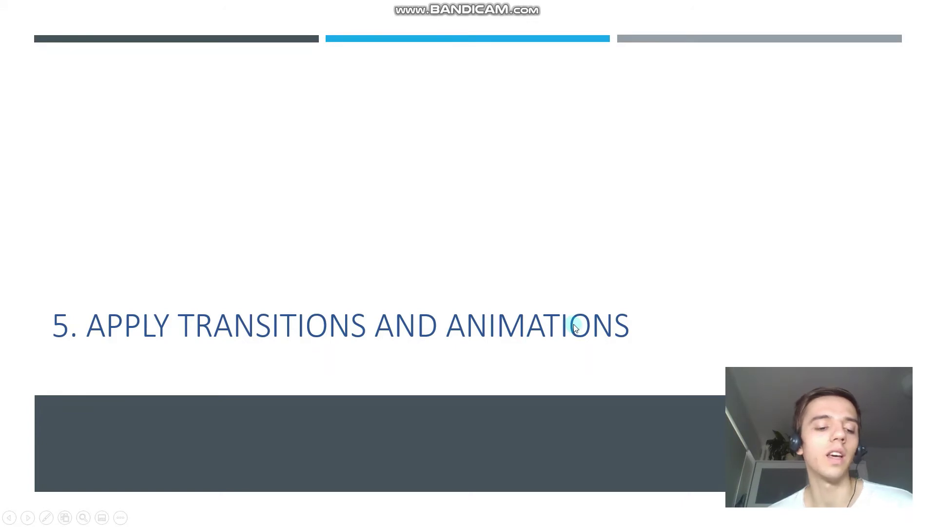
Leave the show and, once restarted, advance with the Right arrow to slide 1.4.5.
{"action": "key", "text": "Escape"}
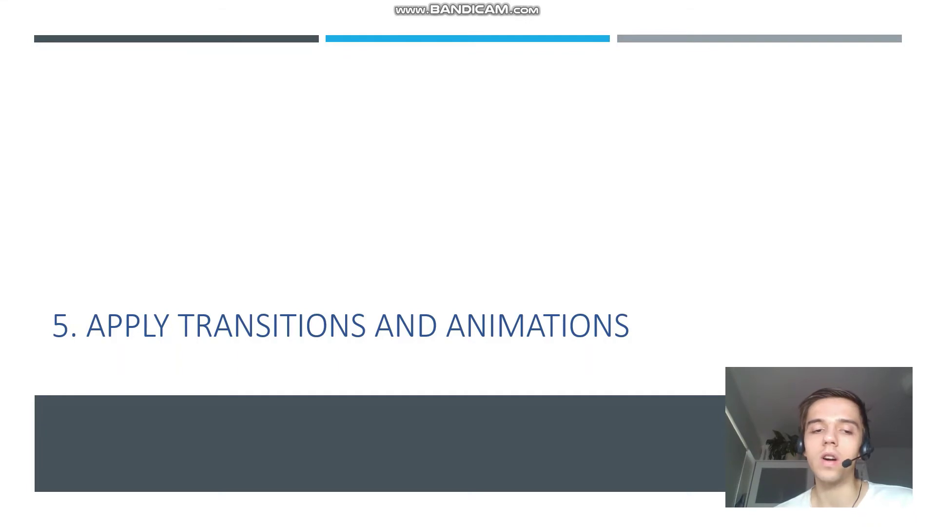
{"action": "key", "text": "Right"}
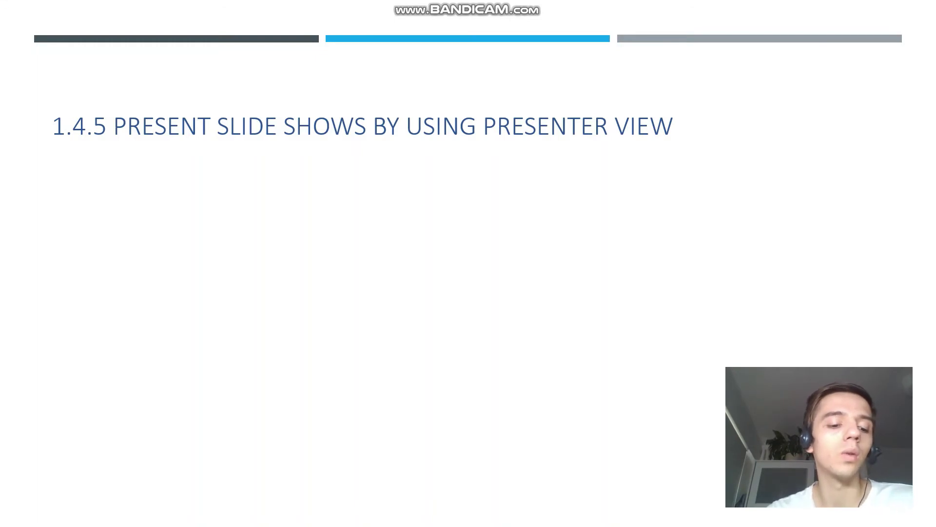
{"action": "key", "text": "Right"}
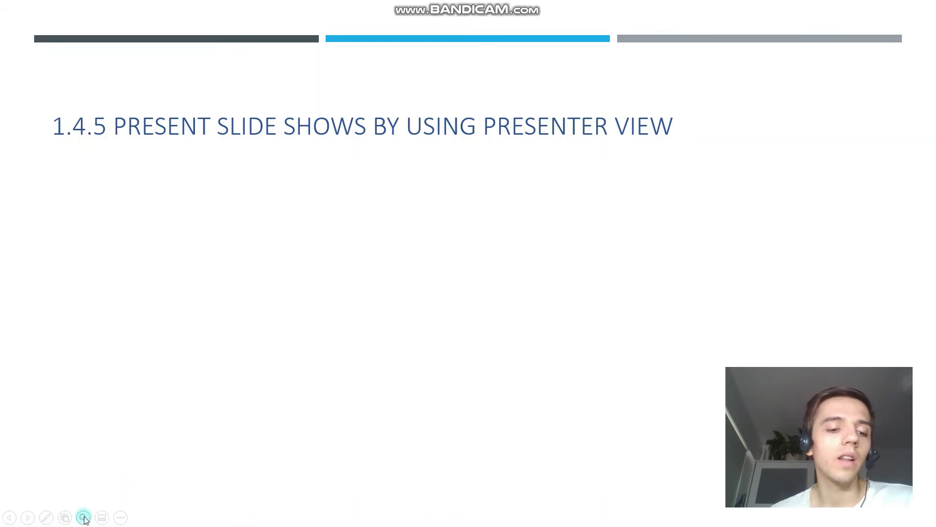
{"action": "left_click", "coordinate": [84, 517]}
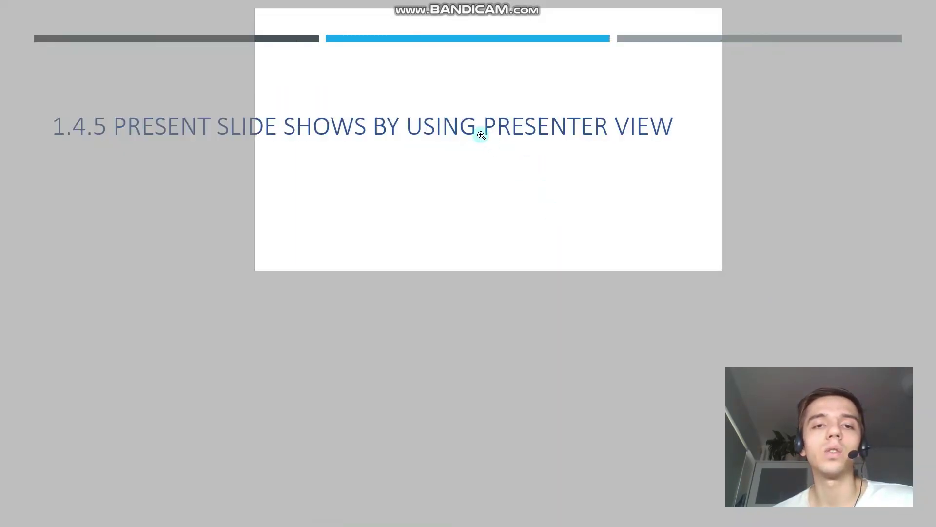
{"action": "left_click", "coordinate": [481, 137]}
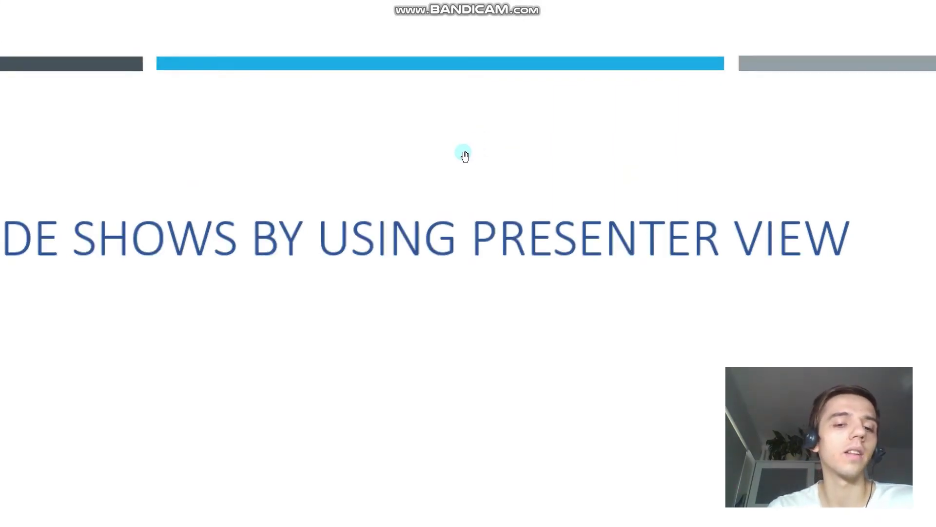
{"action": "key", "text": "Escape"}
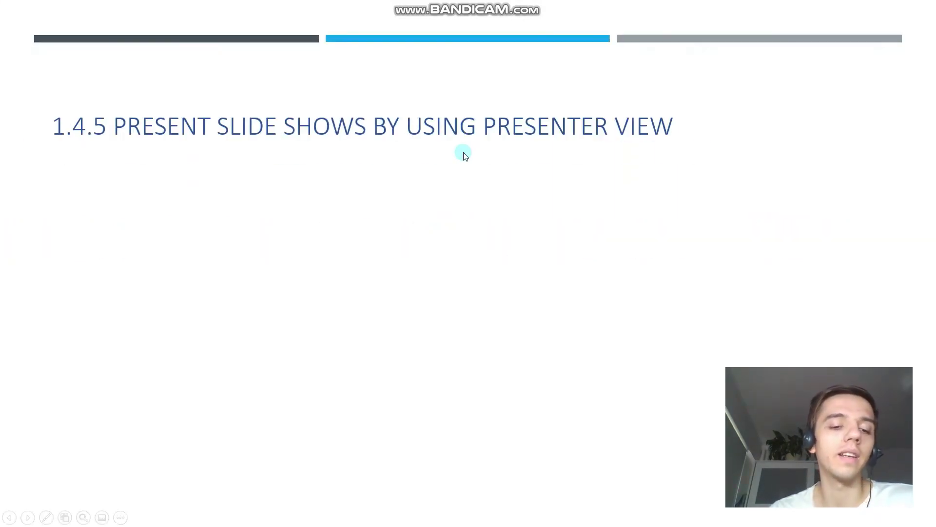
Turn on live subtitles, set them to Top (Overlaid), then reopen the slide show context menu.
{"action": "left_click", "coordinate": [106, 516]}
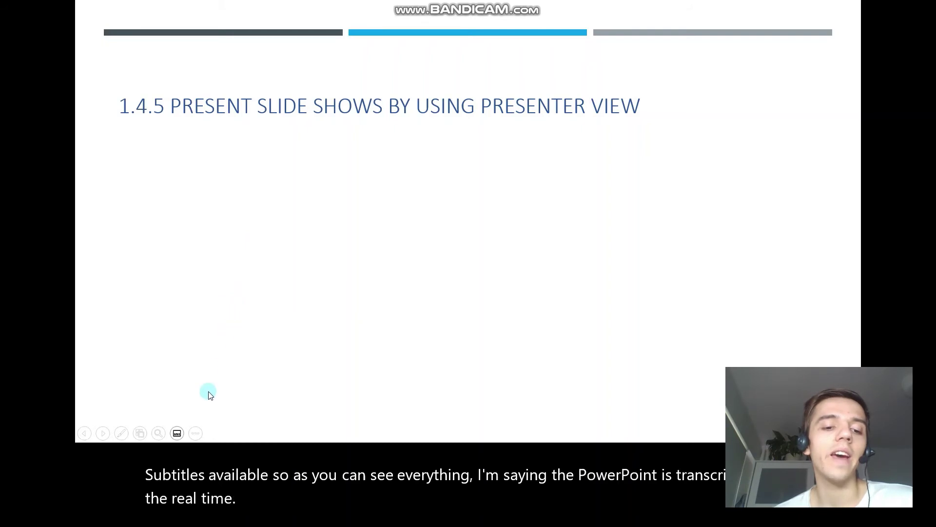
{"action": "left_click", "coordinate": [198, 432]}
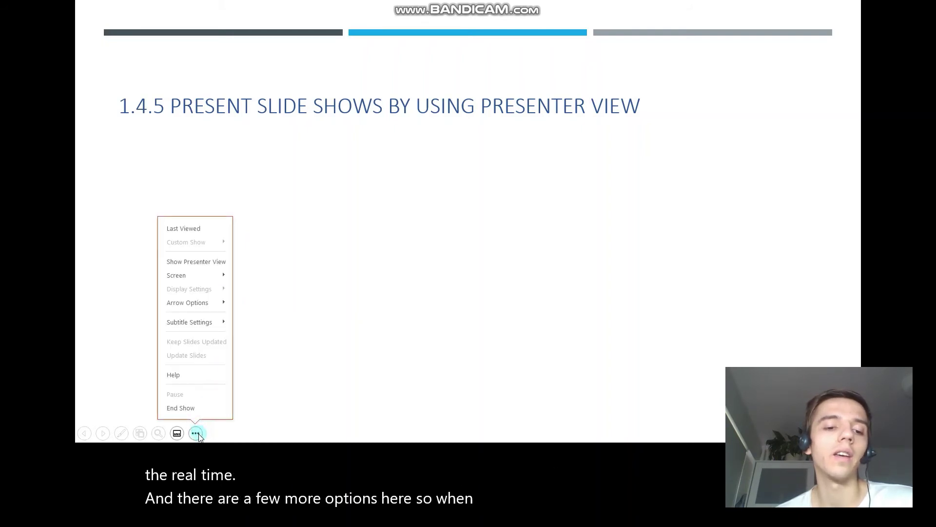
{"action": "right_click", "coordinate": [315, 304]}
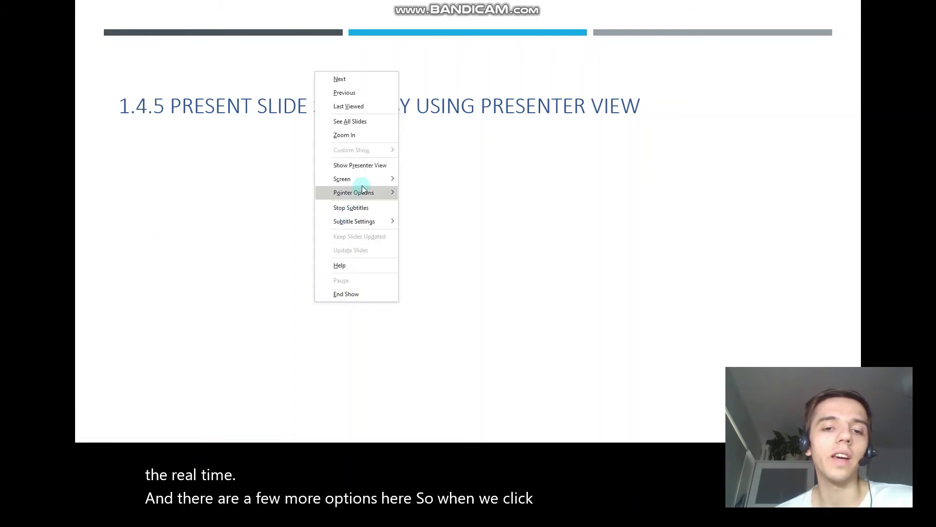
{"action": "mouse_move", "coordinate": [384, 220]}
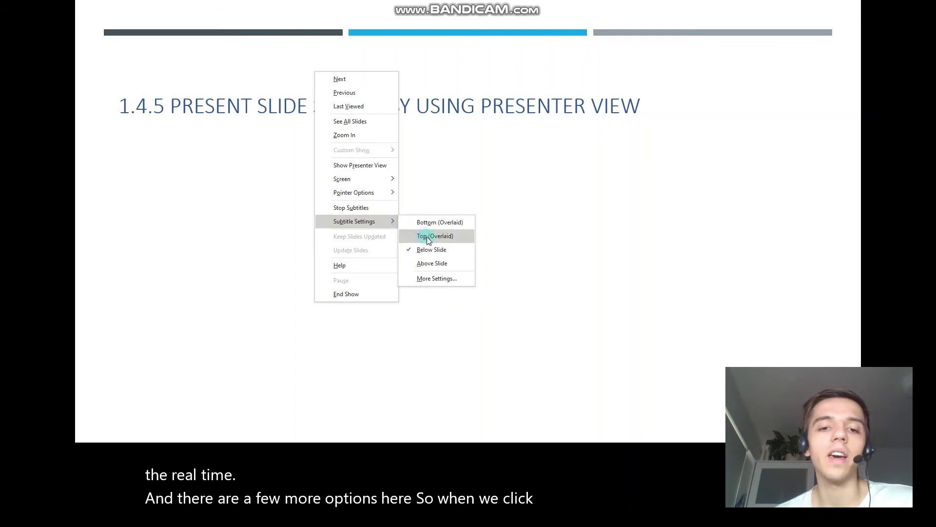
{"action": "left_click", "coordinate": [443, 235]}
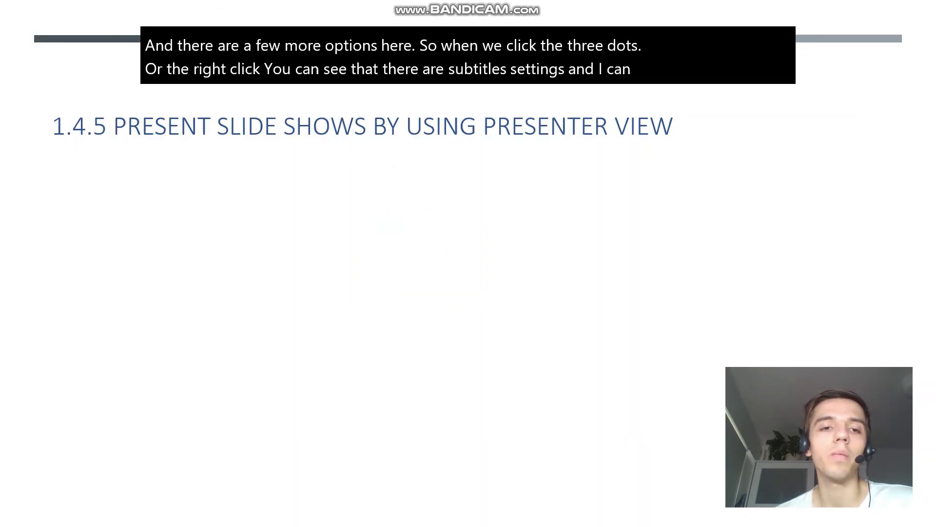
{"action": "right_click", "coordinate": [395, 221]}
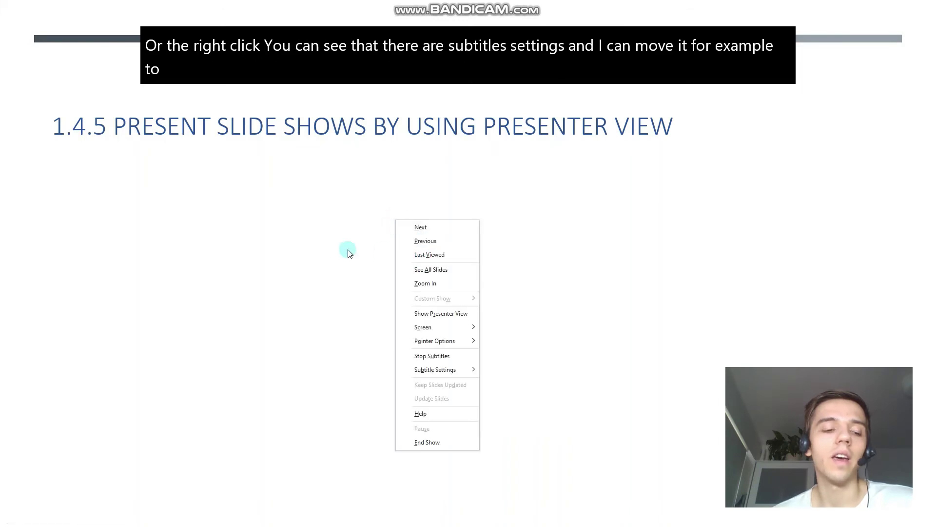
Dismiss the menu and end the slide show, returning to editing slide 24.
{"action": "key", "text": "Escape"}
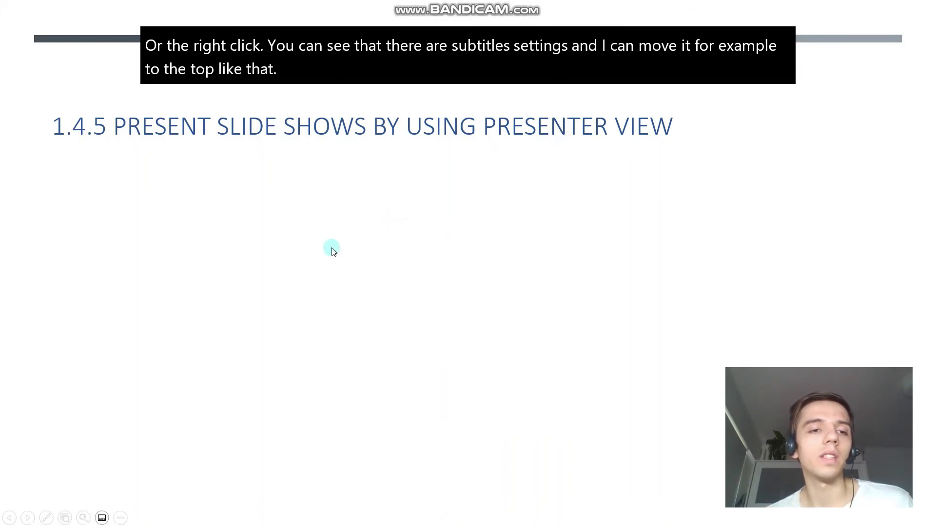
{"action": "key", "text": "Escape"}
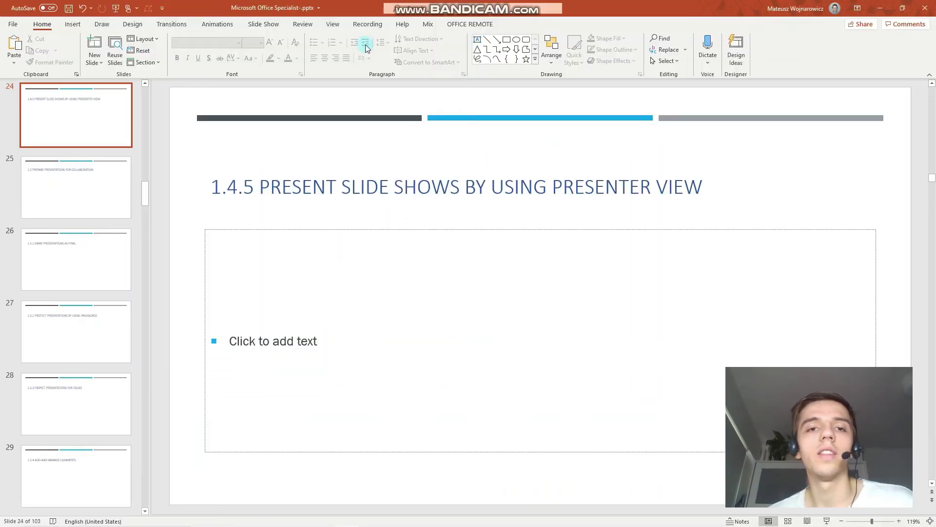
{"action": "left_click", "coordinate": [269, 25]}
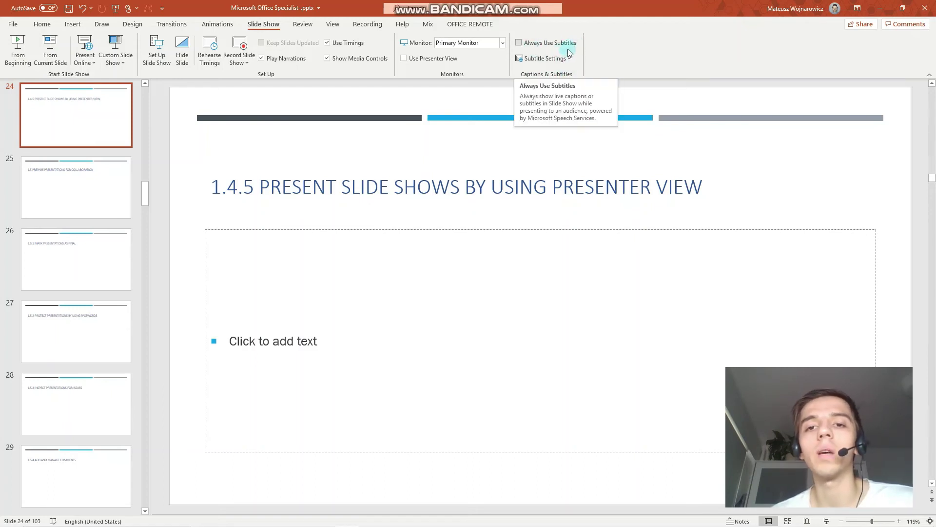
Browse the Spoken and Subtitle Language lists in Subtitle Settings, leaving English unchanged.
{"action": "left_click", "coordinate": [556, 59]}
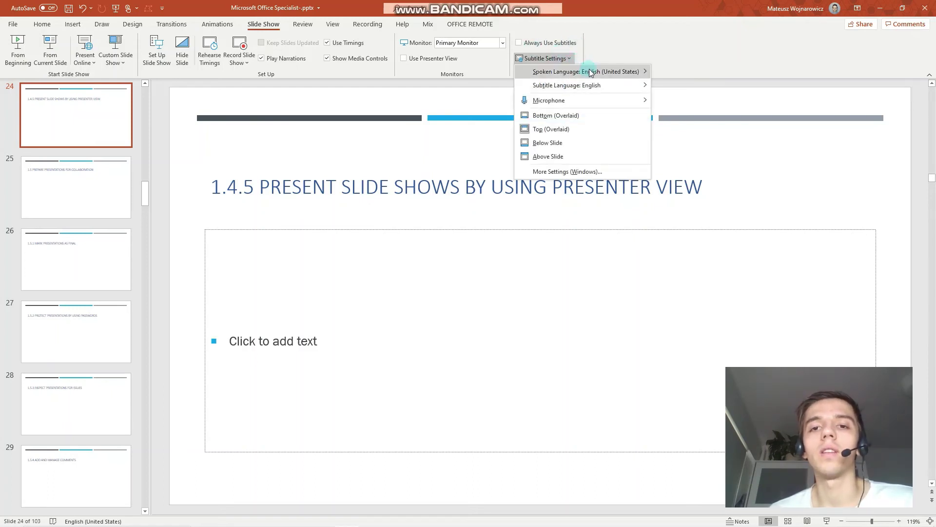
{"action": "mouse_move", "coordinate": [594, 72]}
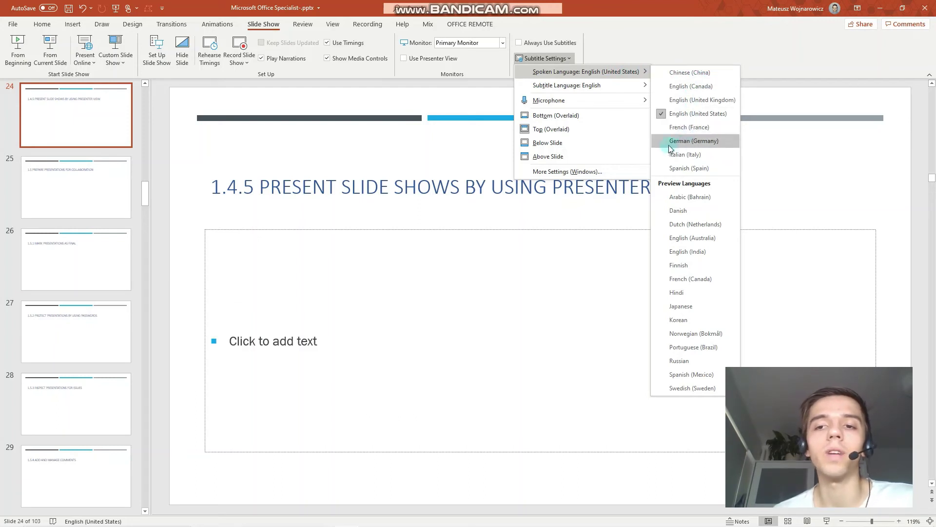
{"action": "mouse_move", "coordinate": [592, 88]}
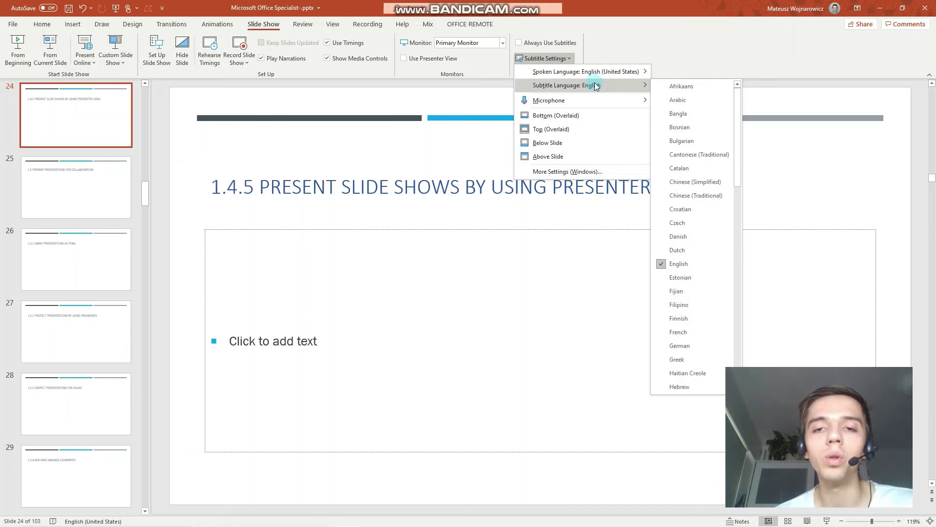
{"action": "scroll", "coordinate": [717, 168], "scroll_direction": "down", "scroll_amount": 13}
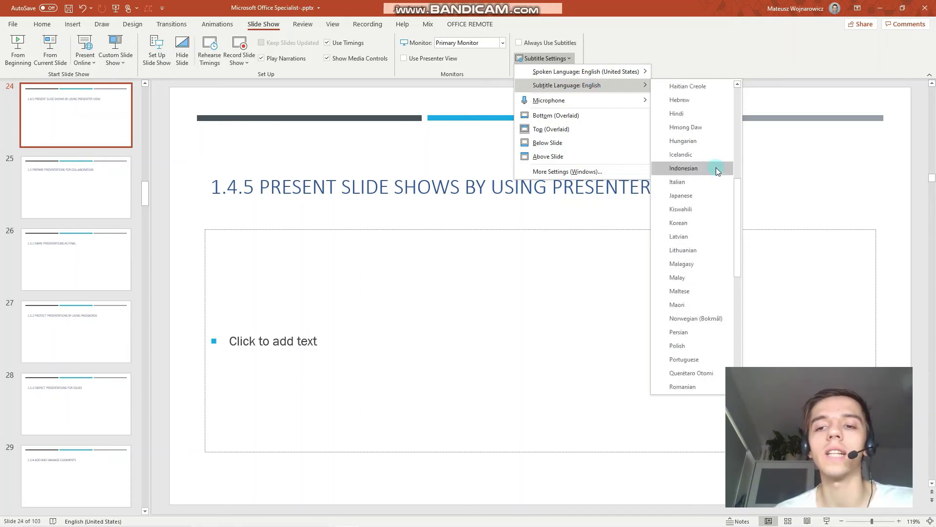
{"action": "scroll", "coordinate": [714, 168], "scroll_direction": "up", "scroll_amount": 10}
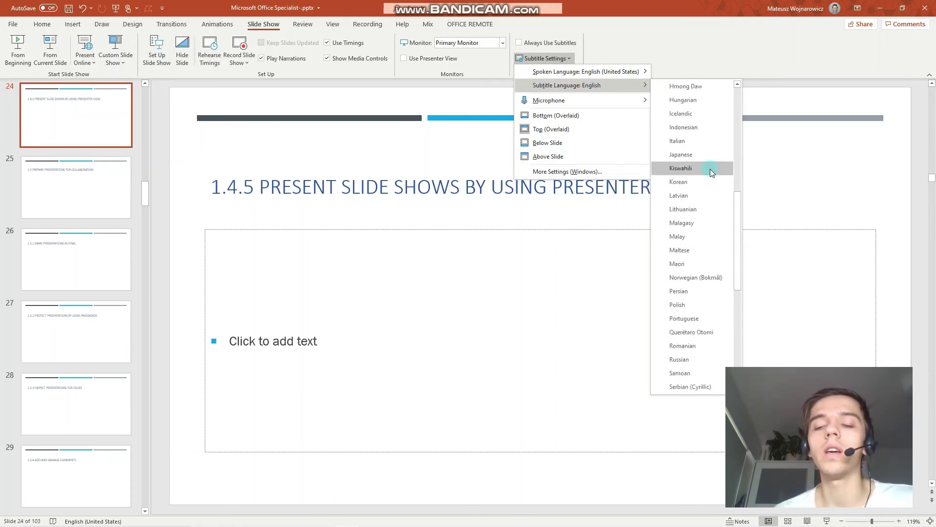
{"action": "scroll", "coordinate": [709, 171], "scroll_direction": "up", "scroll_amount": 3}
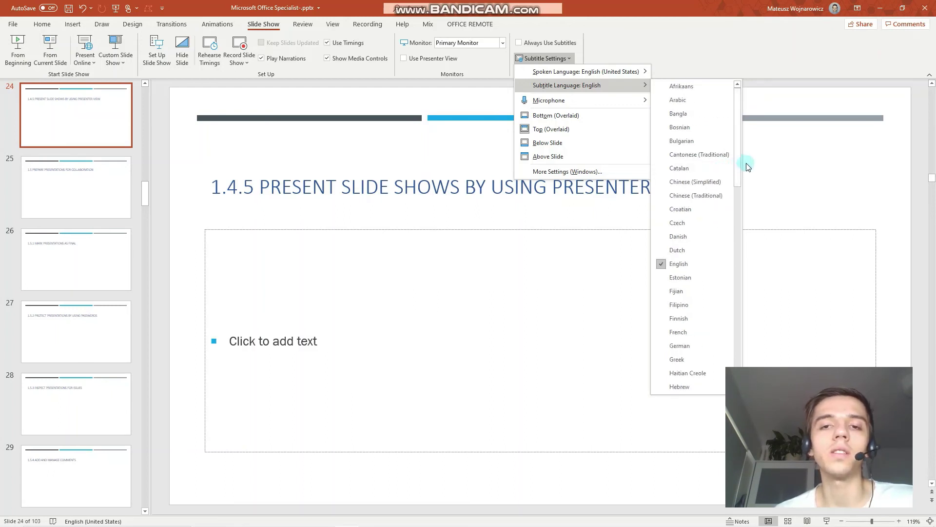
{"action": "left_click", "coordinate": [764, 110]}
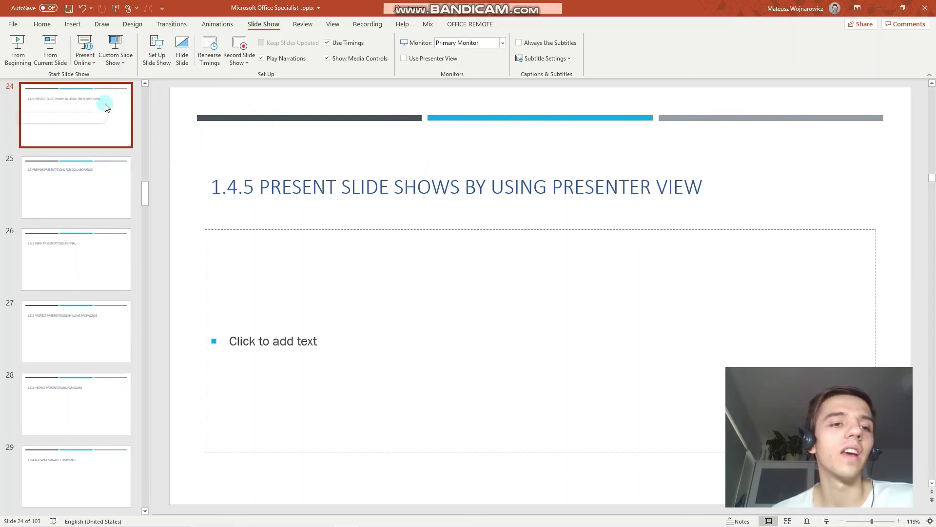
Show the slide show on Monitor 2 LG ULTRAWIDE with Presenter View on, starting from the beginning.
{"action": "scroll", "coordinate": [110, 103], "scroll_direction": "up", "scroll_amount": 1}
{"action": "scroll", "coordinate": [110, 103], "scroll_direction": "up", "scroll_amount": 1}
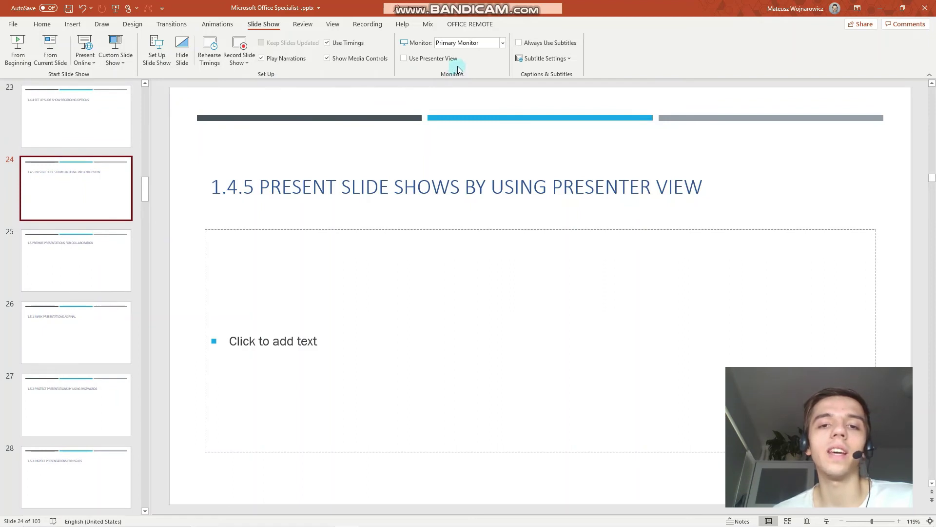
{"action": "left_click", "coordinate": [503, 44]}
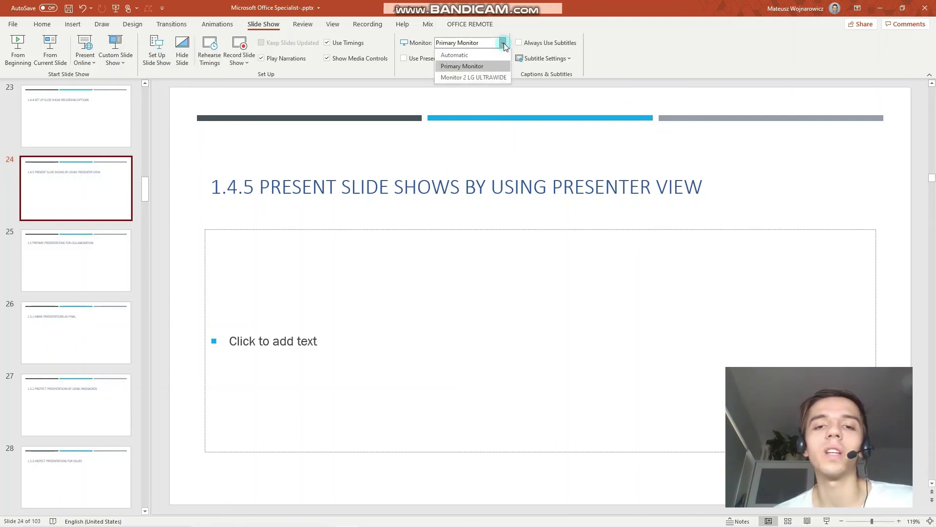
{"action": "left_click_drag", "start_coordinate": [485, 69], "coordinate": [491, 76]}
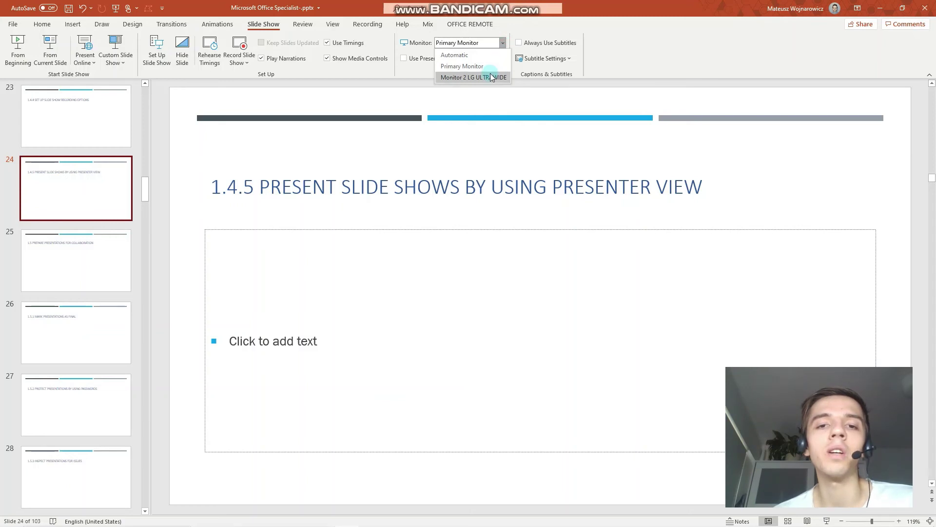
{"action": "left_click", "coordinate": [492, 77]}
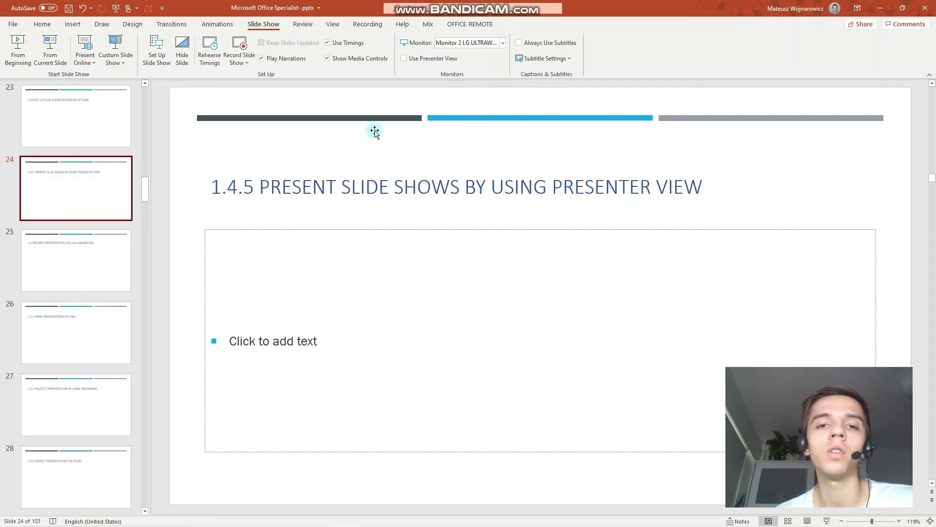
{"action": "left_click", "coordinate": [429, 59]}
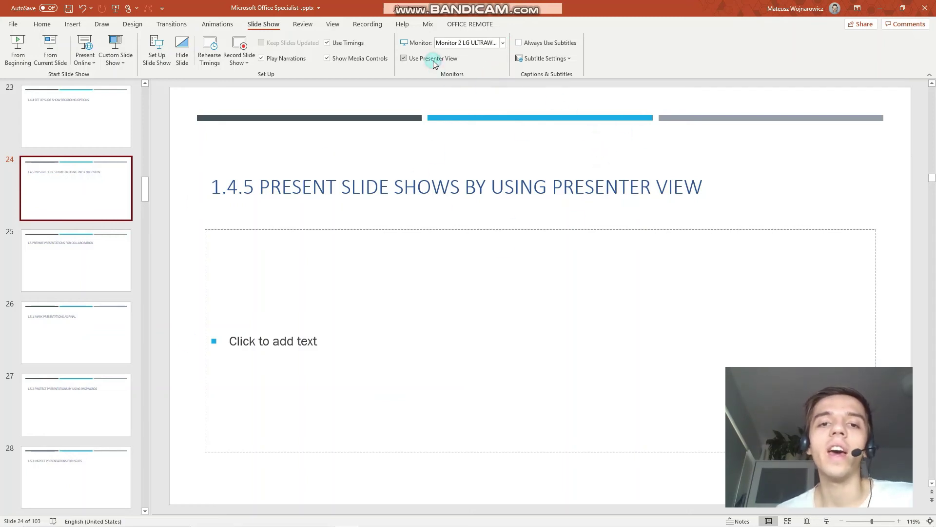
{"action": "left_click", "coordinate": [19, 63]}
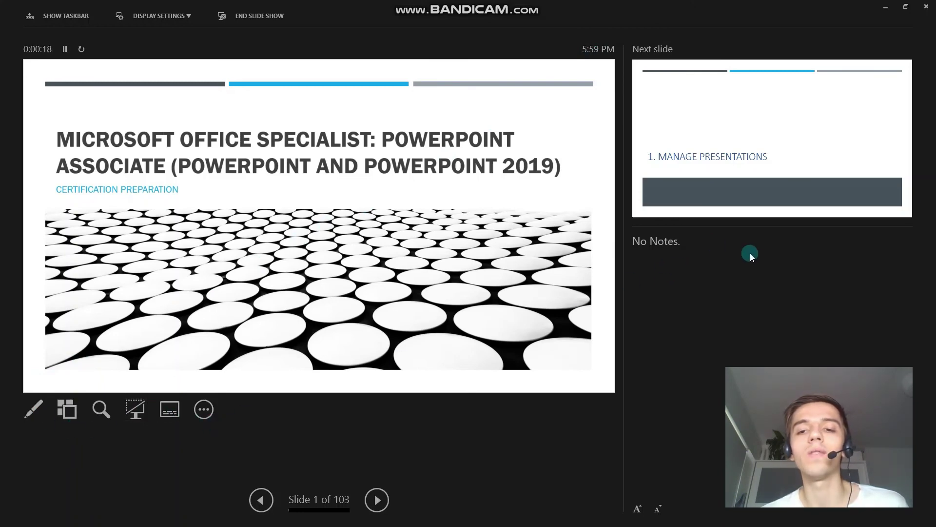
Advance eight slides forward in Presenter View.
{"action": "left_click", "coordinate": [379, 502]}
{"action": "left_click", "coordinate": [380, 502]}
{"action": "left_click", "coordinate": [380, 502]}
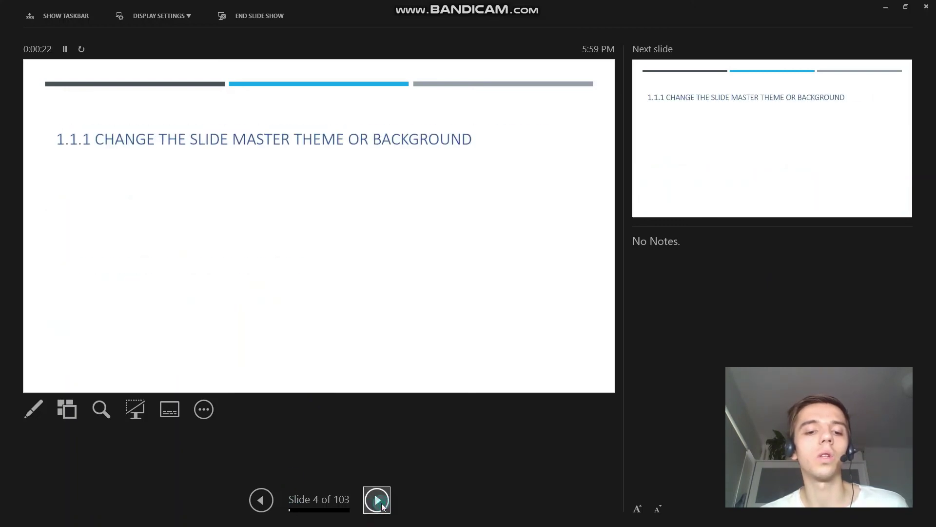
{"action": "left_click", "coordinate": [380, 503]}
{"action": "left_click", "coordinate": [380, 502]}
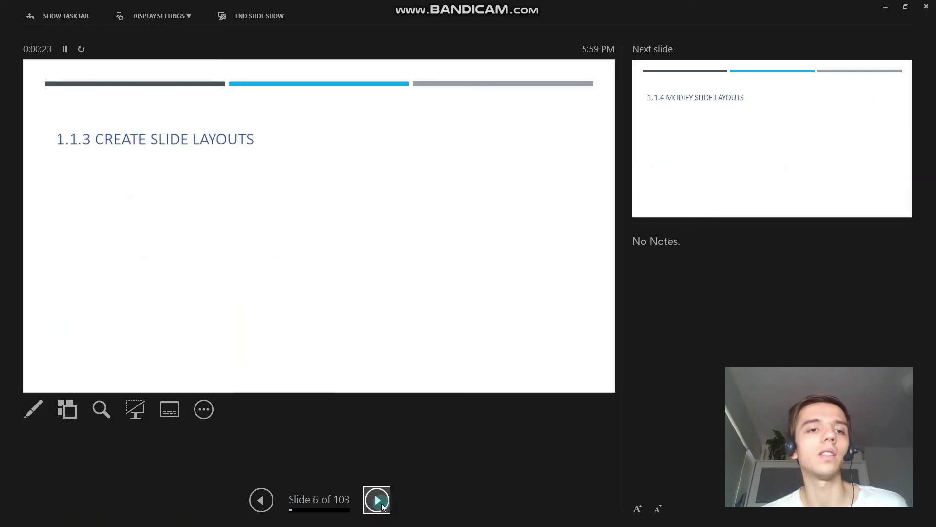
{"action": "left_click", "coordinate": [379, 503]}
{"action": "left_click", "coordinate": [379, 502]}
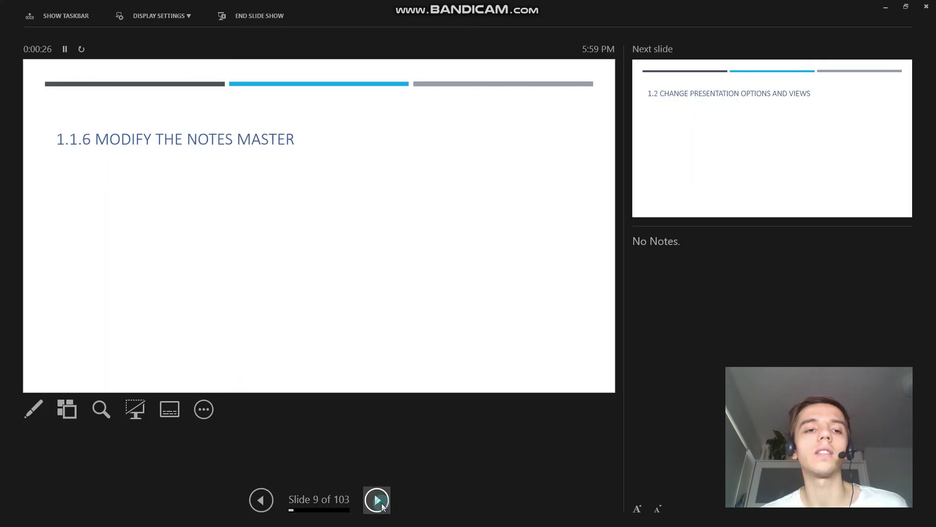
{"action": "left_click", "coordinate": [379, 502]}
{"action": "left_click", "coordinate": [380, 502]}
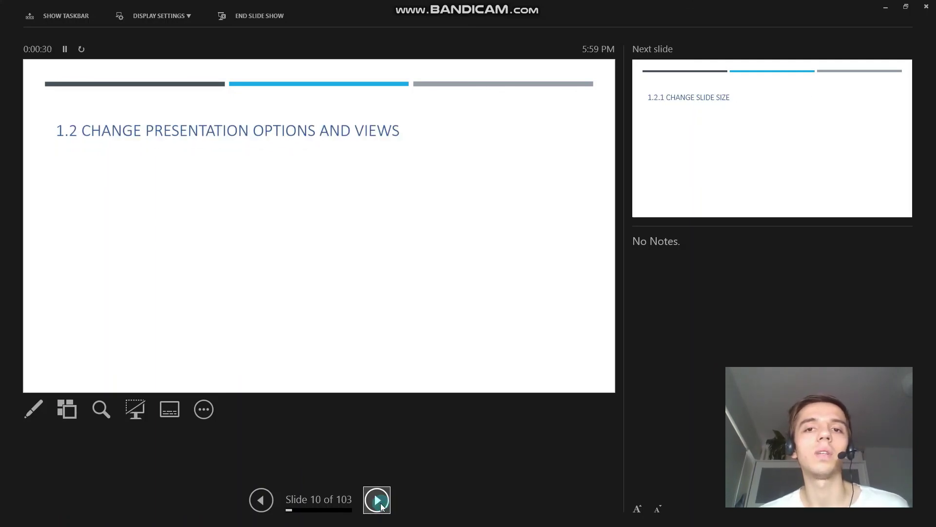
Swap Presenter View and the audience slide show, then advance four more slides.
{"action": "left_click", "coordinate": [177, 18]}
{"action": "left_click", "coordinate": [176, 43]}
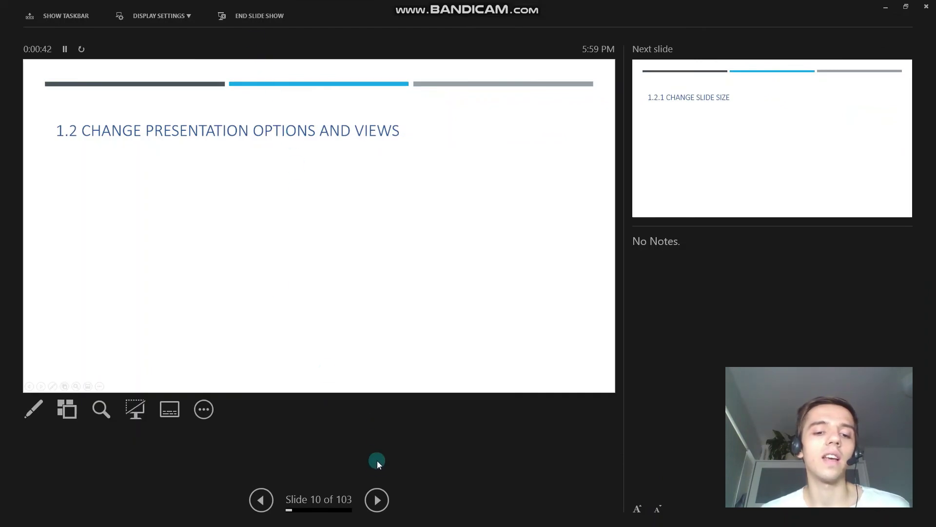
{"action": "left_click", "coordinate": [388, 496]}
{"action": "left_click", "coordinate": [388, 496]}
{"action": "left_click", "coordinate": [388, 495]}
{"action": "left_click", "coordinate": [388, 496]}
Exit the show with Esc and select slide 24 in the thumbnail pane.
{"action": "key", "text": "Escape"}
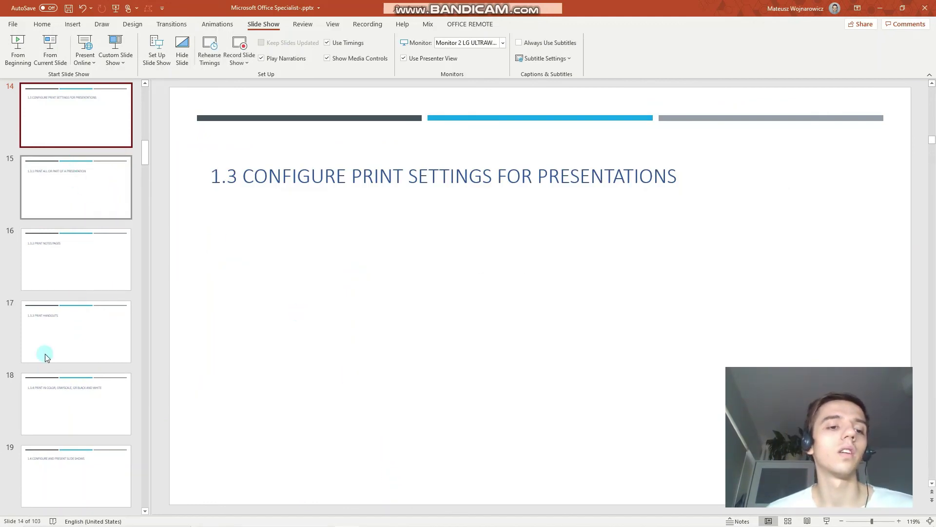
{"action": "scroll", "coordinate": [56, 379], "scroll_direction": "down", "scroll_amount": 1}
{"action": "scroll", "coordinate": [67, 376], "scroll_direction": "down", "scroll_amount": 9}
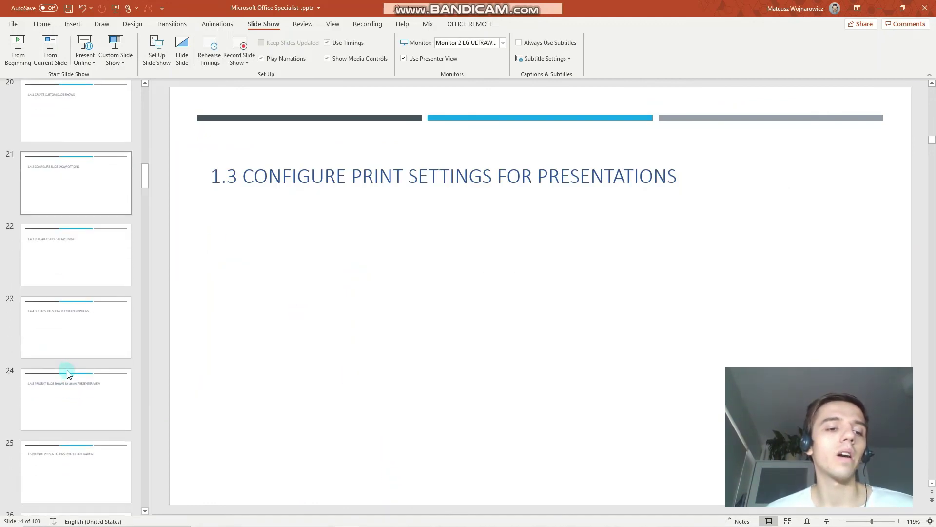
{"action": "left_click", "coordinate": [78, 405]}
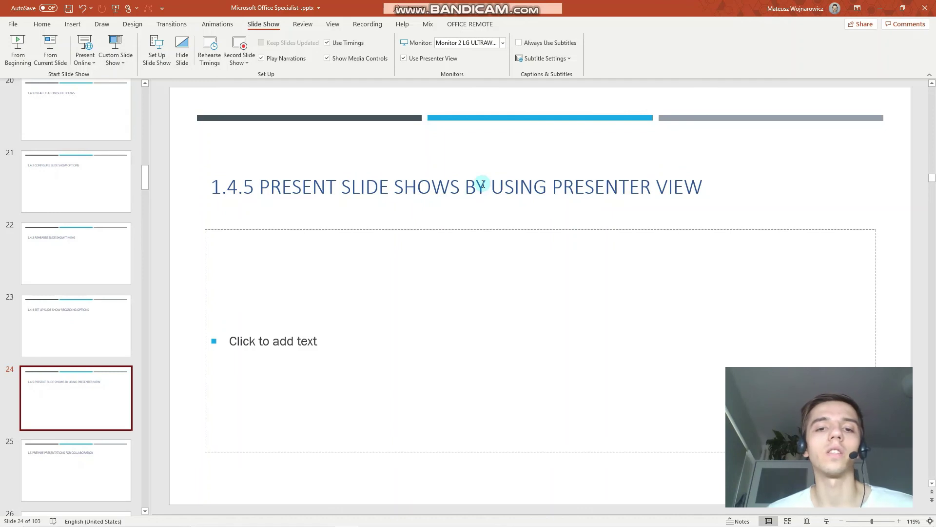